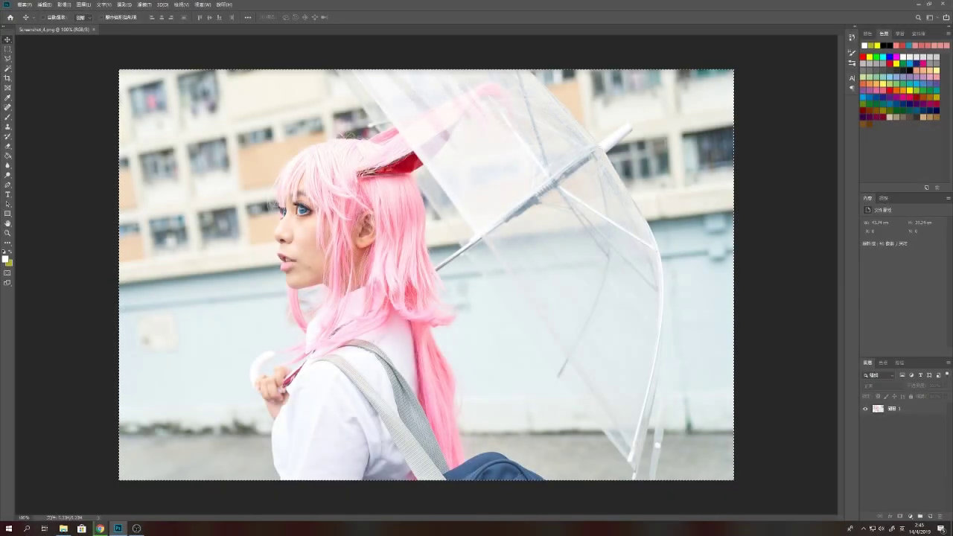
Step: Duplicate the whole cosplay photo onto a second working layer (Layer 2)
key(ctrl+j)
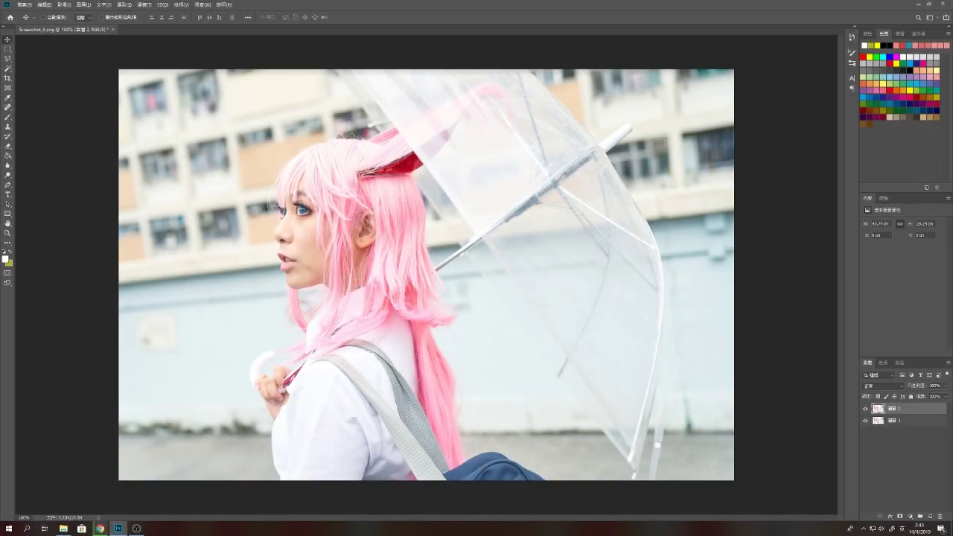
scroll(317, 256, up, 5)
key(j)
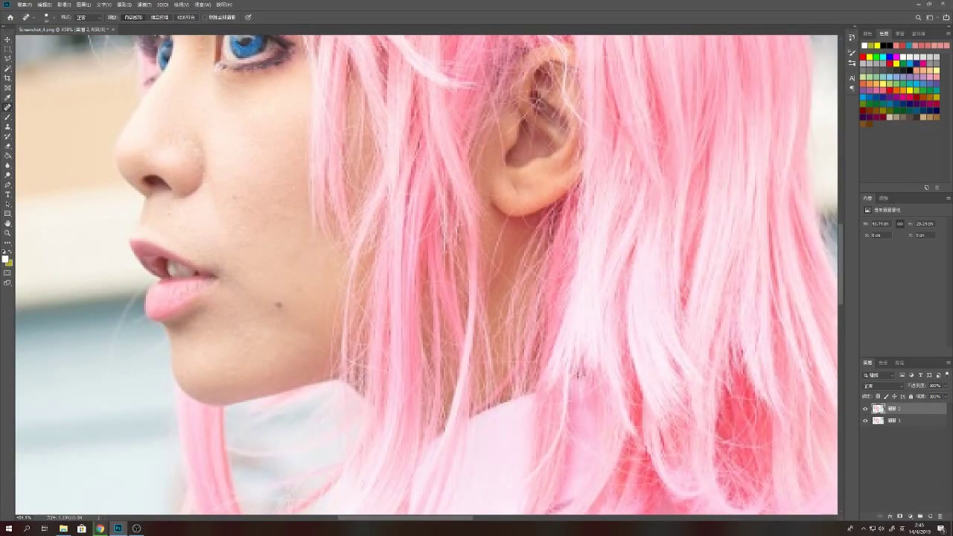
scroll(427, 276, up, 2)
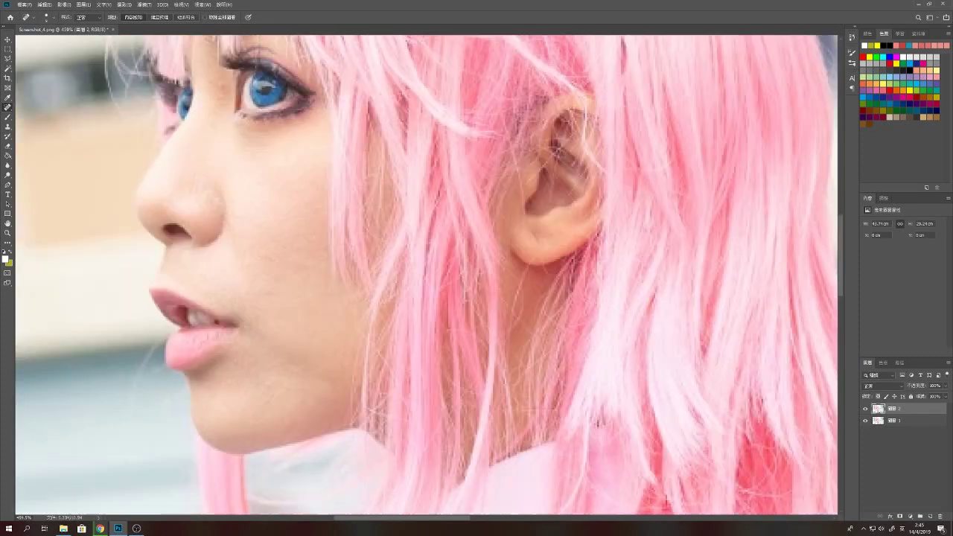
scroll(426, 276, up, 3)
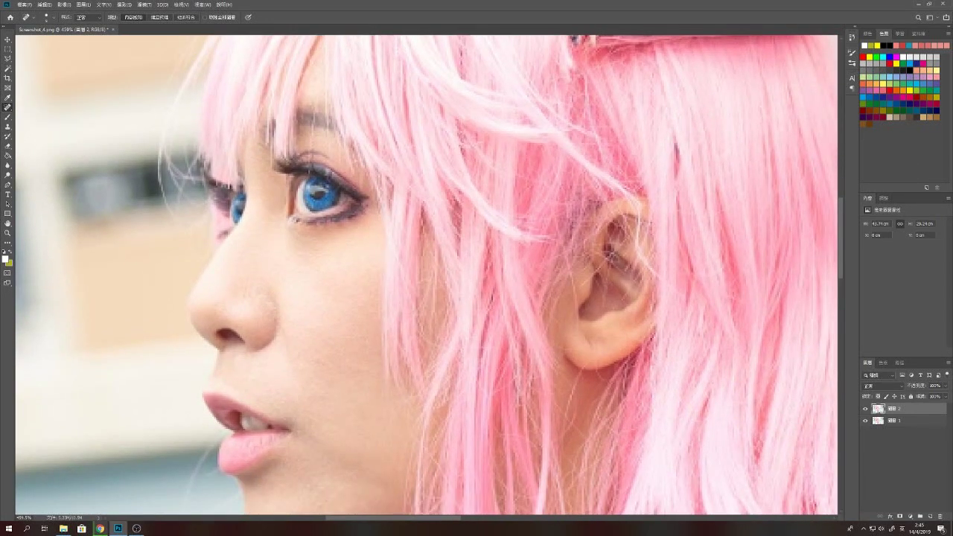
scroll(752, 288, down, 5)
scroll(752, 288, up, 5)
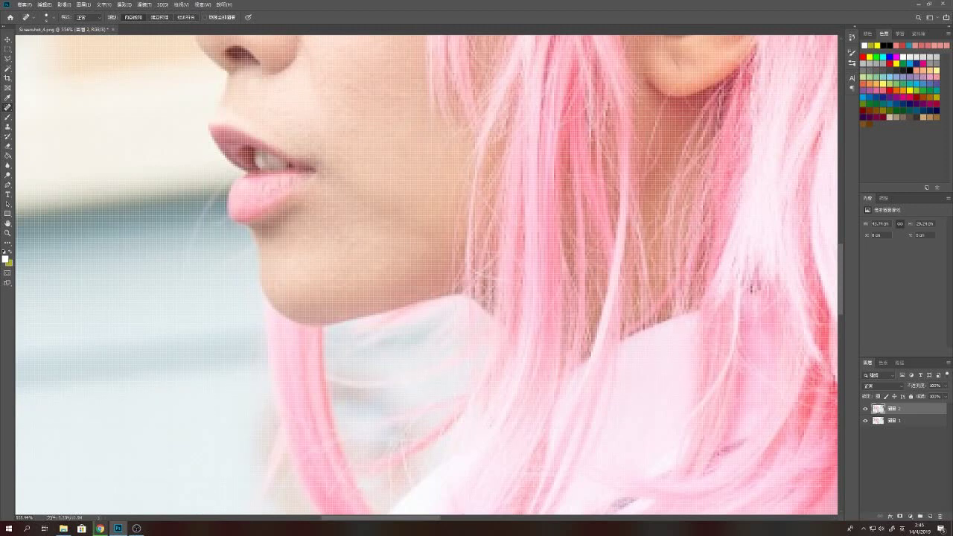
scroll(752, 287, down, 5)
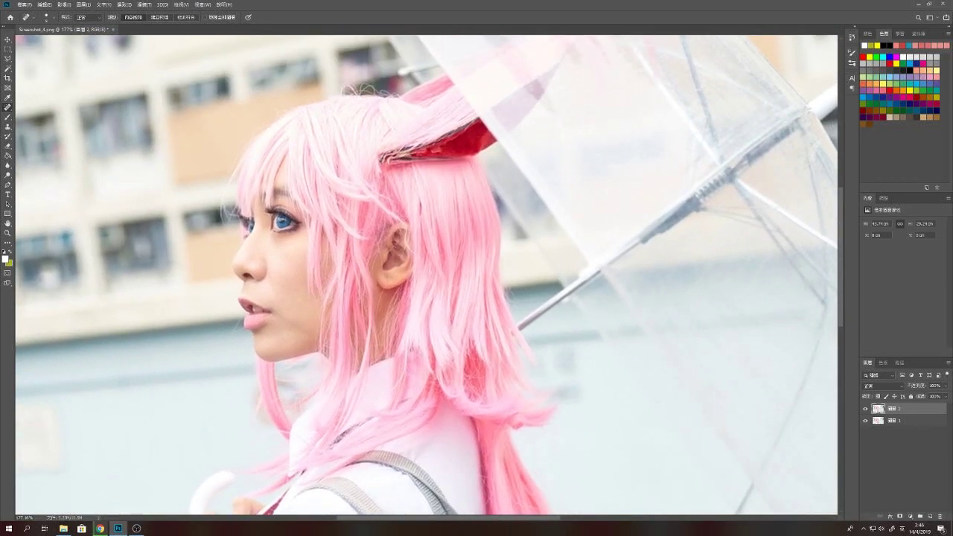
scroll(419, 154, up, 5)
scroll(316, 179, up, 2)
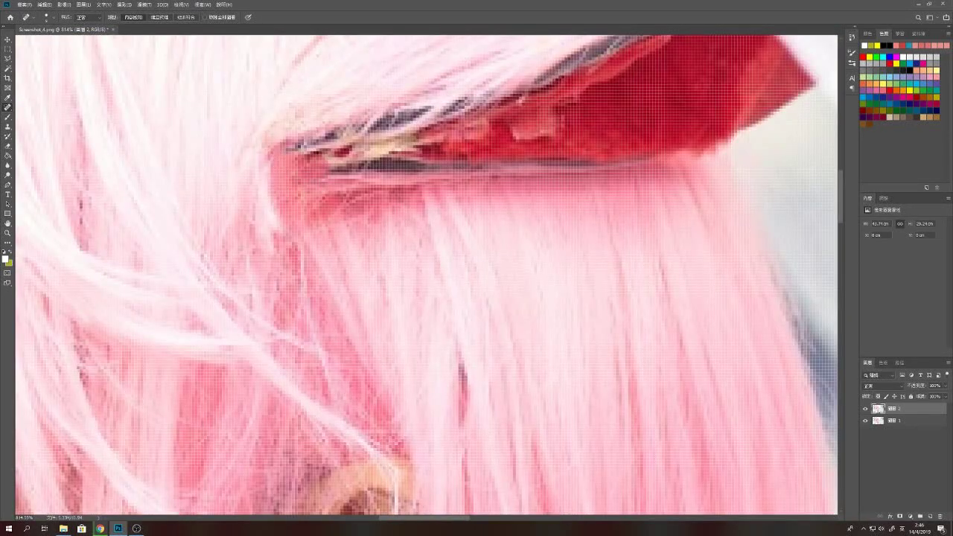
scroll(276, 142, down, 5)
scroll(279, 144, up, 5)
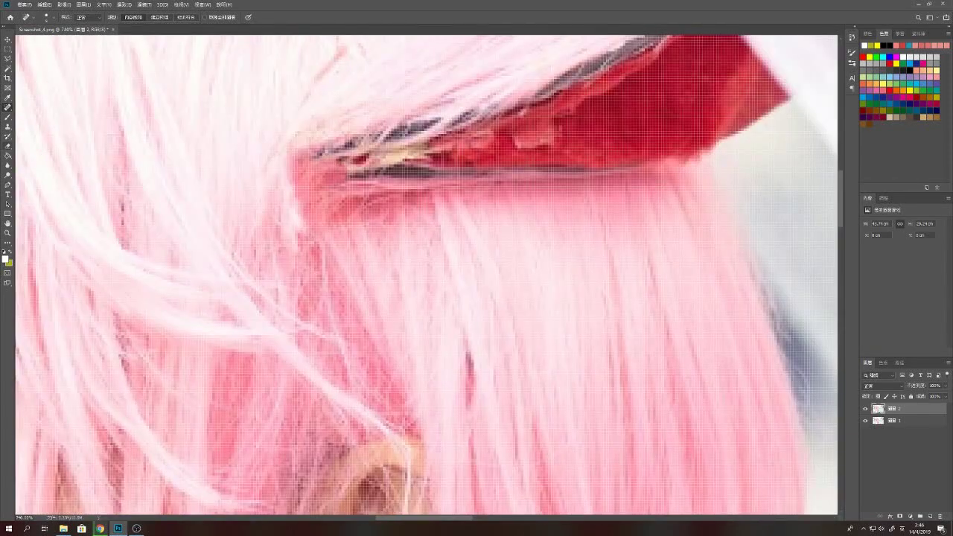
Step: Clone pink hair over the ribbon's left tip and the stray strands above and below it
key(s)
mouse_move(298, 173)
mouse_down()
mouse_move(308, 131)
mouse_move(287, 230)
mouse_move(398, 164)
mouse_move(415, 234)
mouse_move(420, 217)
mouse_up()
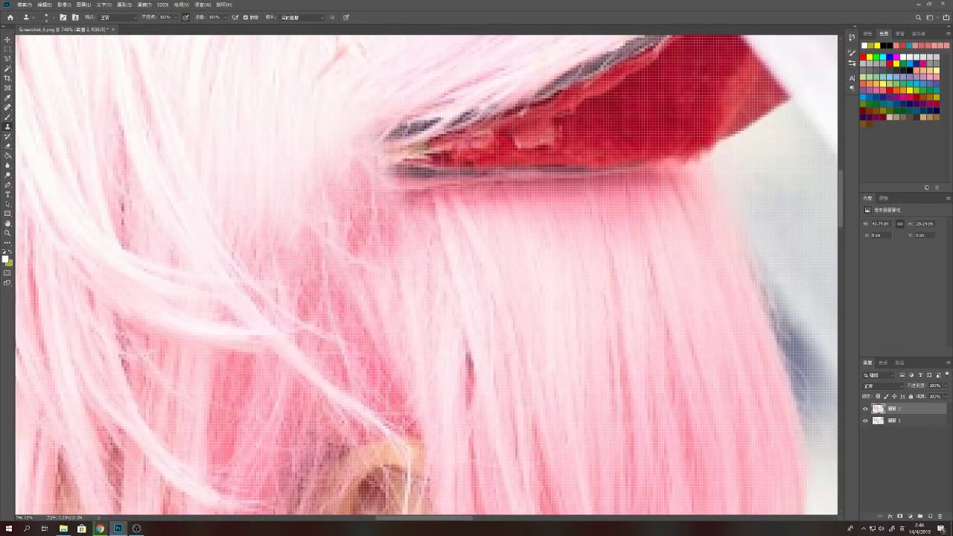
mouse_move(402, 156)
mouse_down()
mouse_move(551, 134)
mouse_move(442, 146)
mouse_move(372, 331)
mouse_up()
mouse_move(640, 182)
mouse_down()
mouse_move(446, 283)
mouse_move(331, 312)
mouse_move(461, 279)
mouse_move(588, 223)
mouse_move(580, 182)
mouse_up()
drag(595, 305, 576, 205)
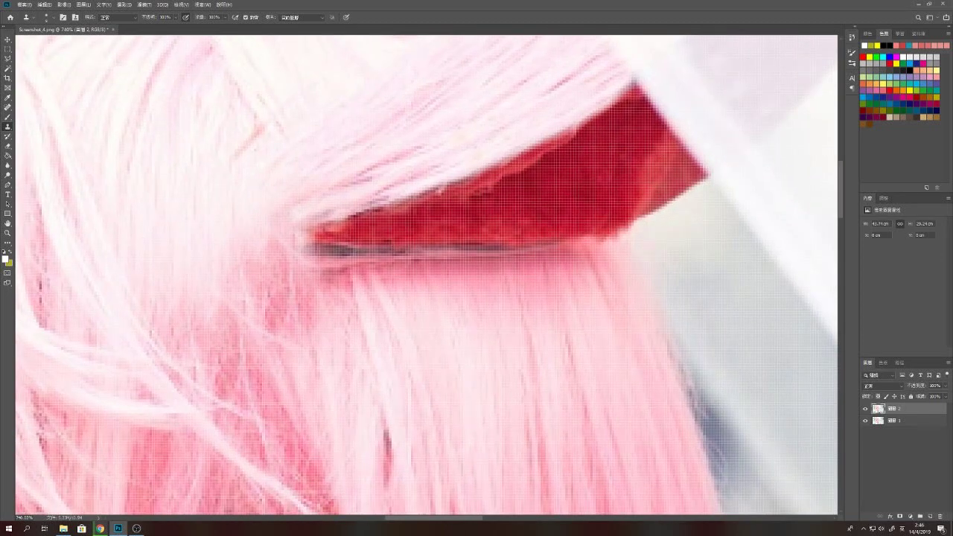
mouse_move(313, 260)
mouse_down()
mouse_move(339, 252)
mouse_move(469, 264)
mouse_move(558, 242)
mouse_up()
mouse_move(409, 250)
mouse_down()
mouse_move(305, 255)
mouse_move(566, 236)
mouse_up()
key(ctrl+z)
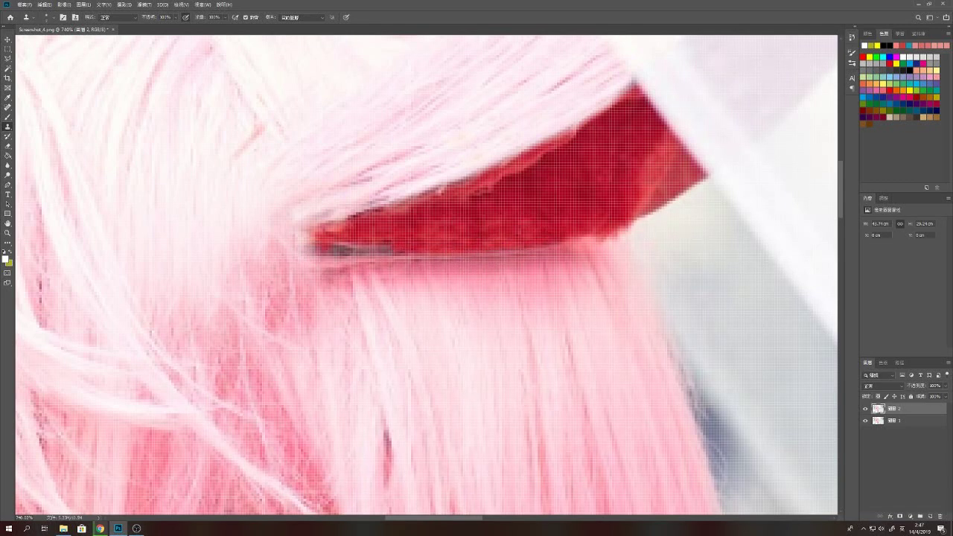
Step: Cover the grey streak on the ribbon and fill the strands at its left end with hair
drag(311, 246, 398, 250)
drag(298, 246, 294, 250)
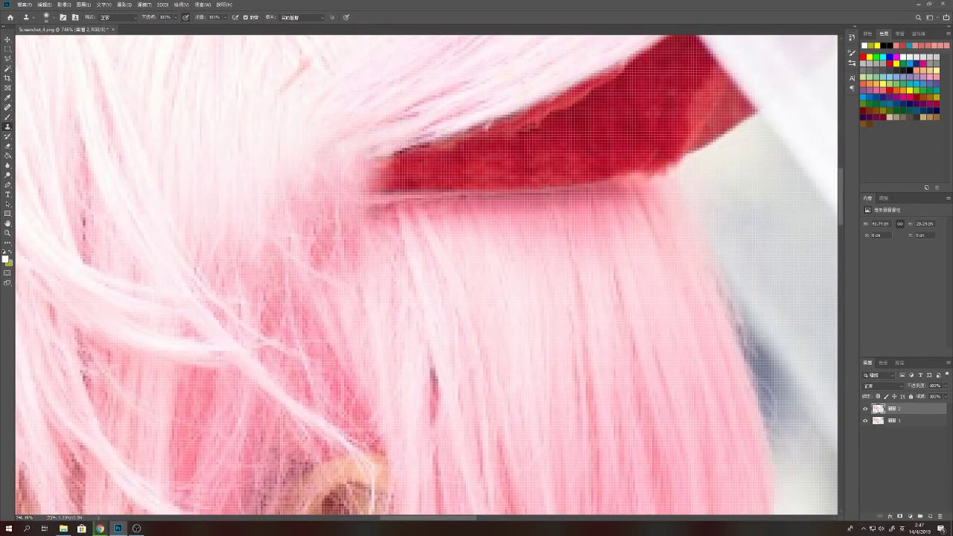
drag(376, 175, 428, 257)
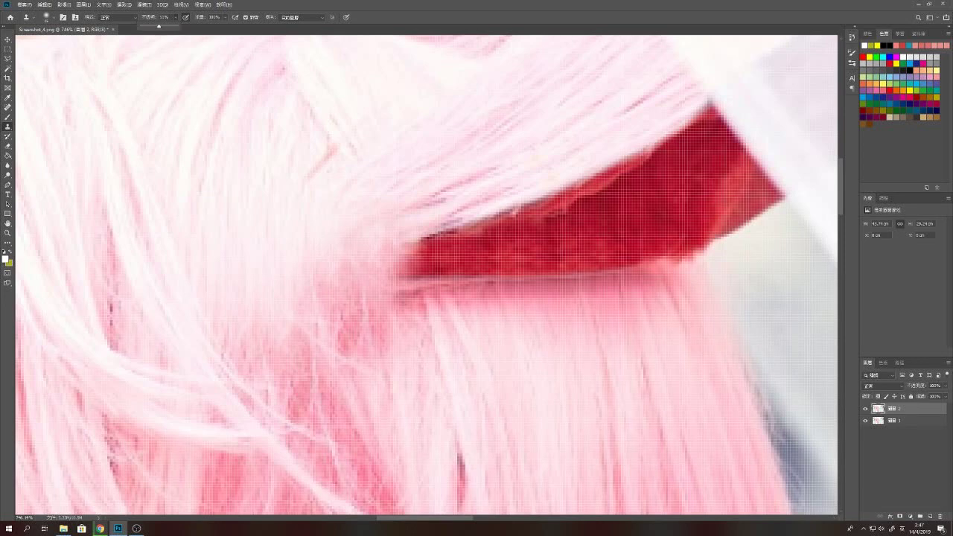
drag(356, 299, 401, 268)
mouse_move(334, 327)
mouse_down()
mouse_move(417, 283)
mouse_move(417, 268)
mouse_up()
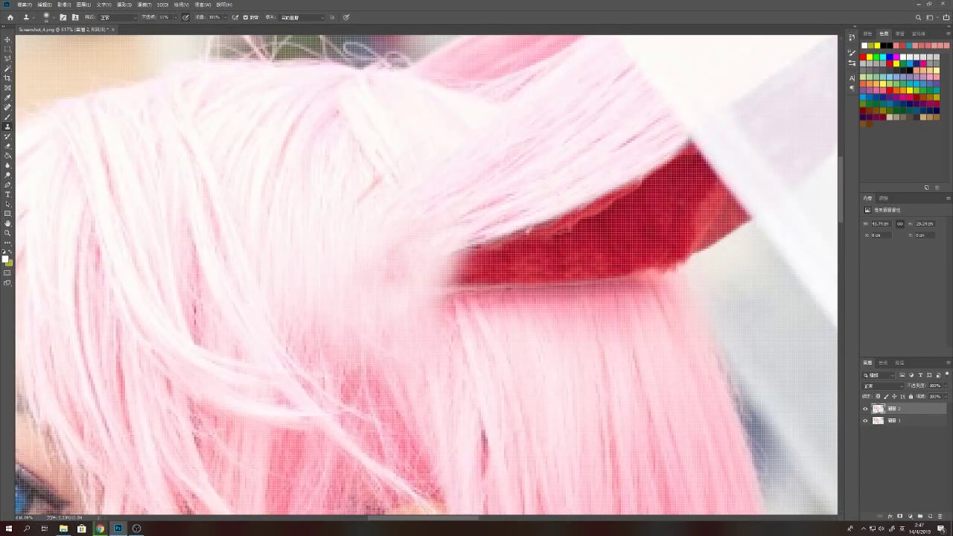
drag(461, 223, 380, 357)
drag(350, 290, 406, 350)
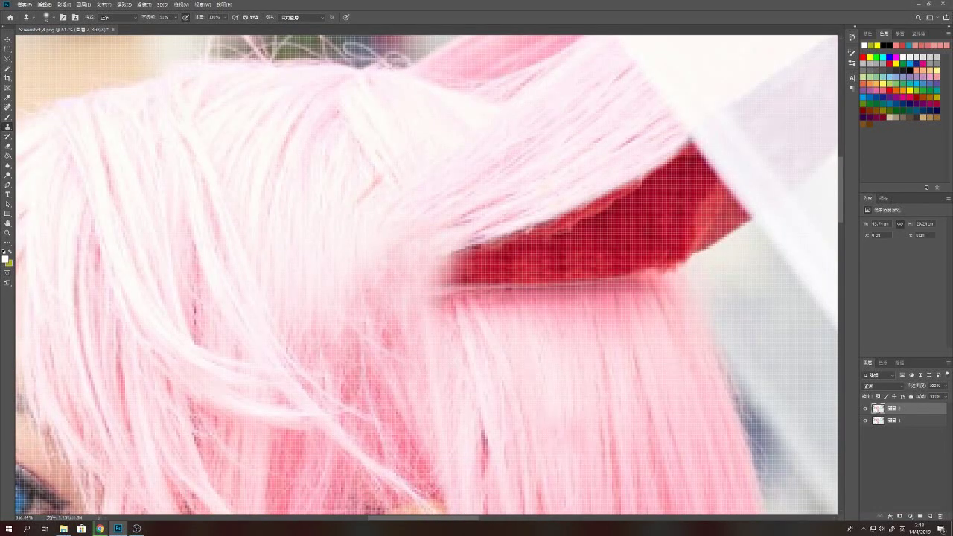
scroll(426, 277, down, 5)
scroll(320, 194, up, 3)
Step: Copy the whole image to a new third layer, with the Dodge tool ready
scroll(445, 143, down, 2)
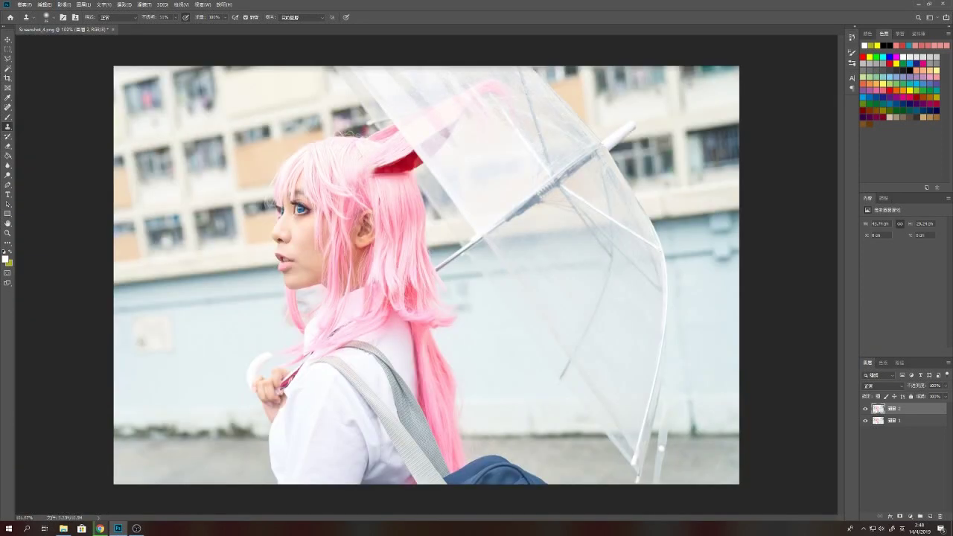
key(ctrl+a)
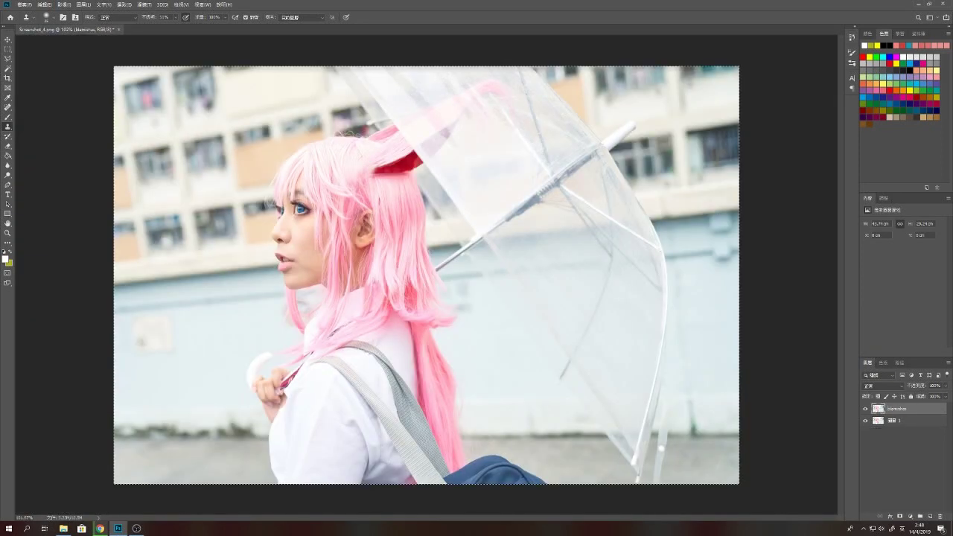
key(m)
right_click(8, 174)
click(30, 175)
key(ctrl+j)
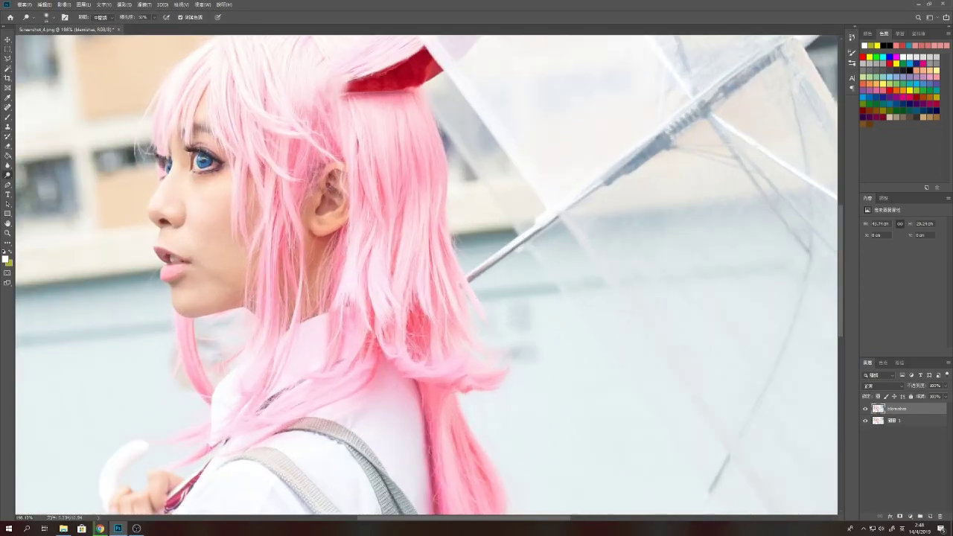
scroll(340, 218, up, 3)
Step: Brighten the face, forehead and nearby hair, then erase the brightening from hair near the ear
drag(282, 246, 238, 342)
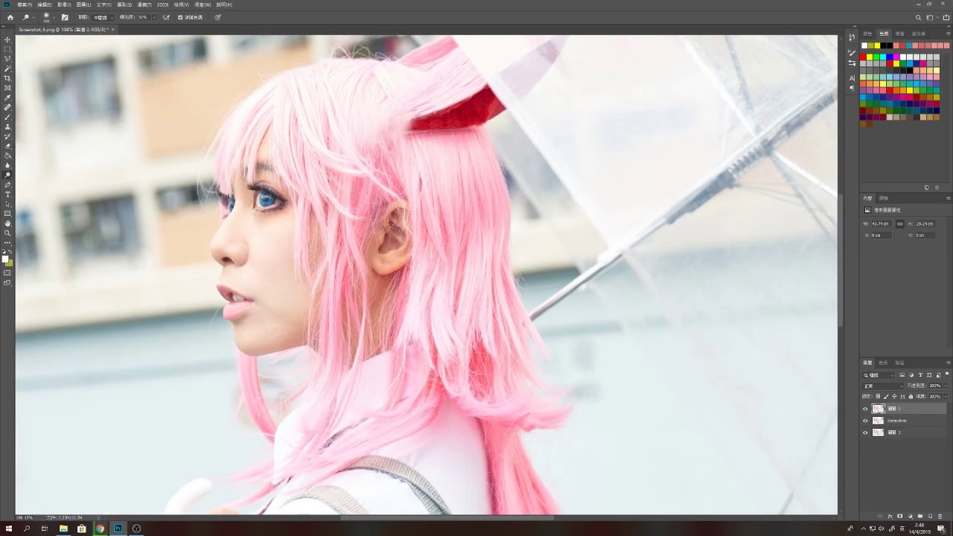
drag(275, 164, 216, 216)
drag(387, 194, 387, 357)
drag(380, 223, 373, 328)
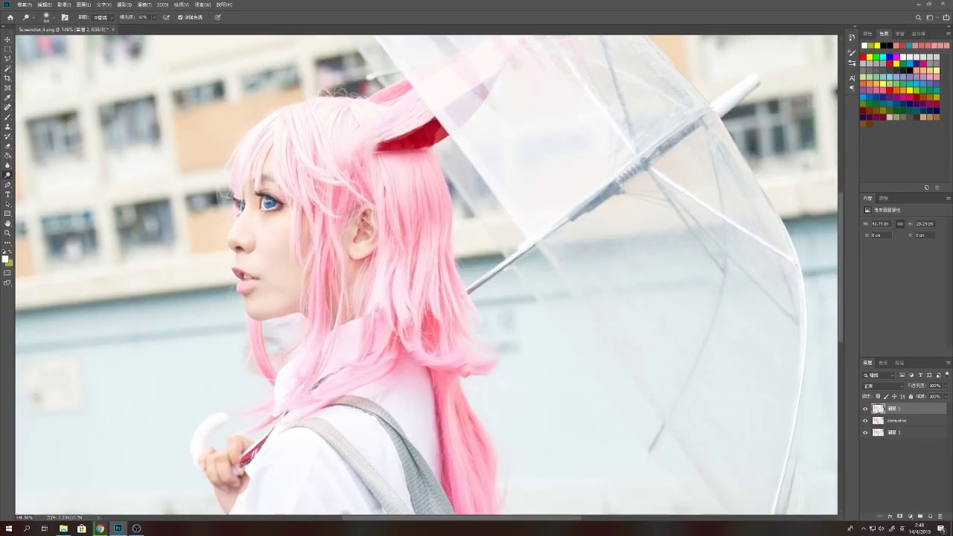
key(e)
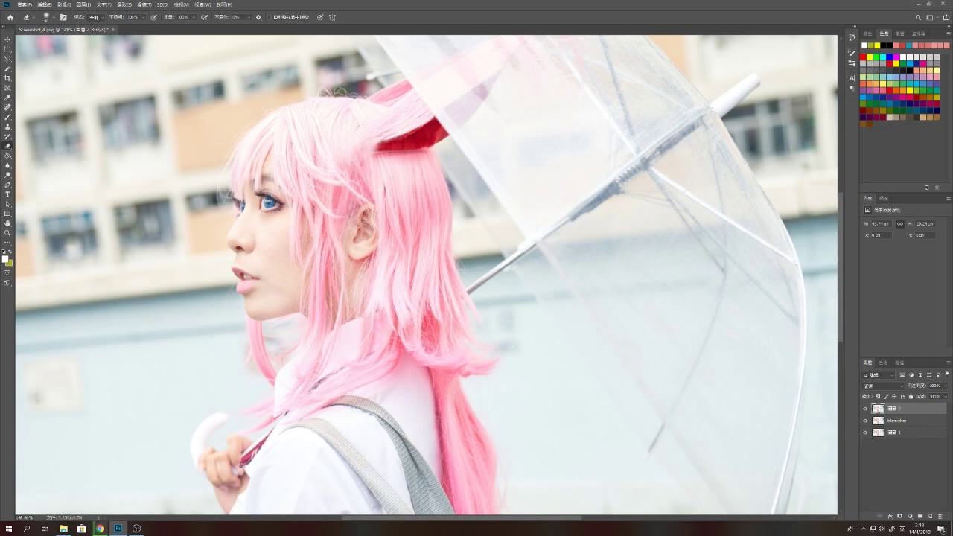
drag(341, 218, 341, 317)
drag(364, 268, 364, 330)
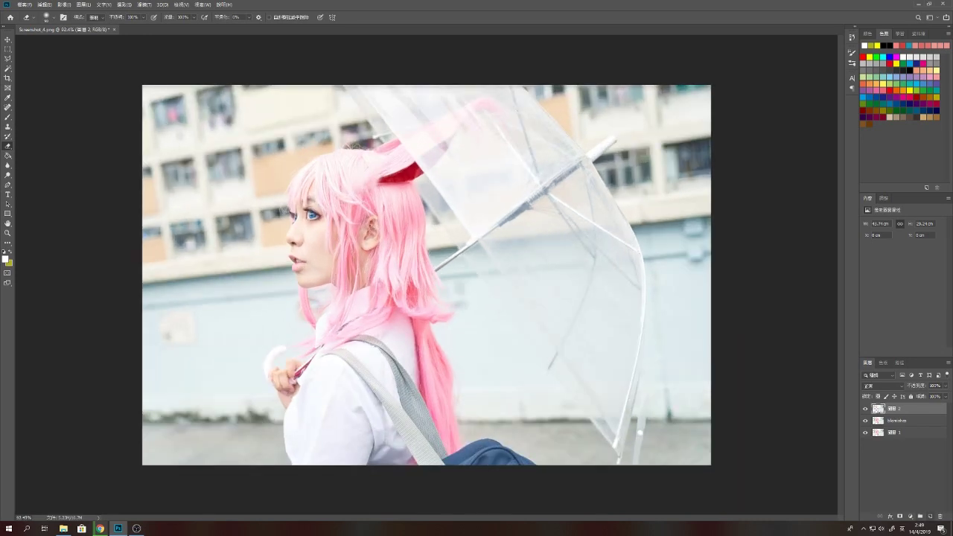
Step: Draw a rectangular selection around the nearer eye
scroll(52, 110, down, 2)
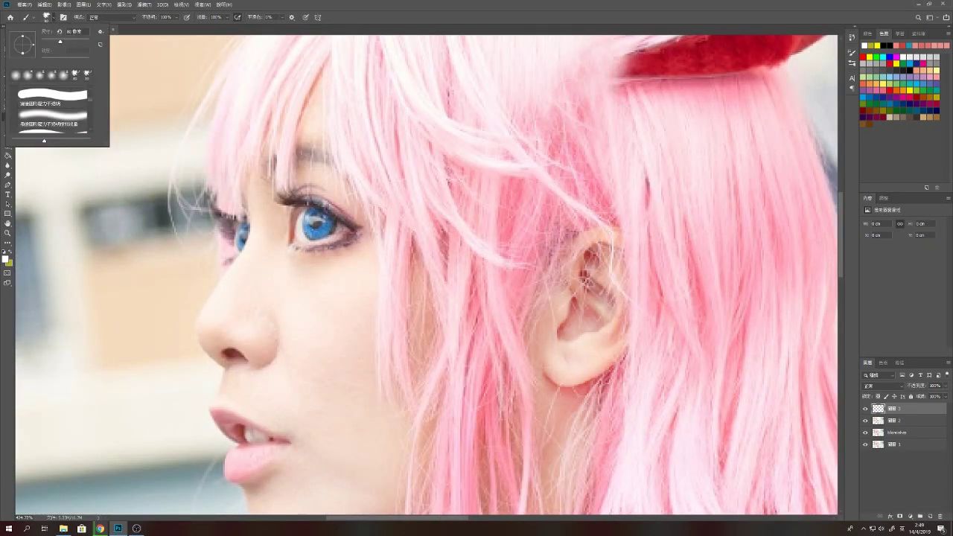
scroll(52, 109, down, 2)
scroll(52, 109, down, 2)
scroll(52, 109, down, 2)
scroll(52, 109, down, 2)
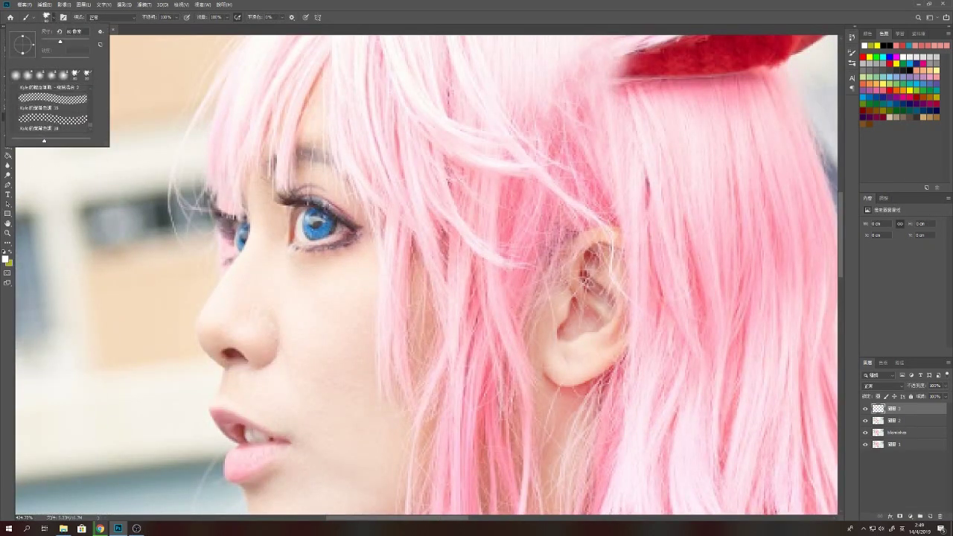
key(Escape)
key(m)
drag(275, 192, 359, 253)
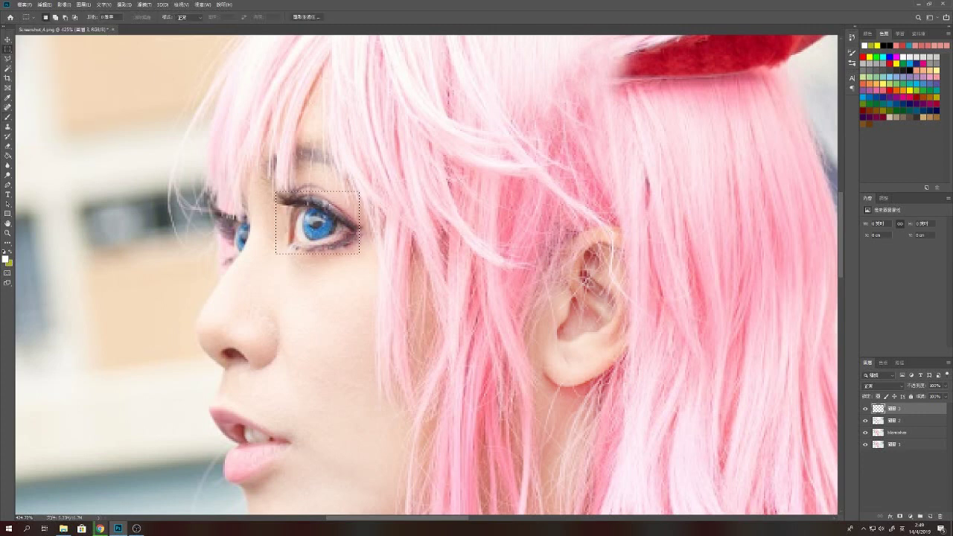
key(ctrl+d)
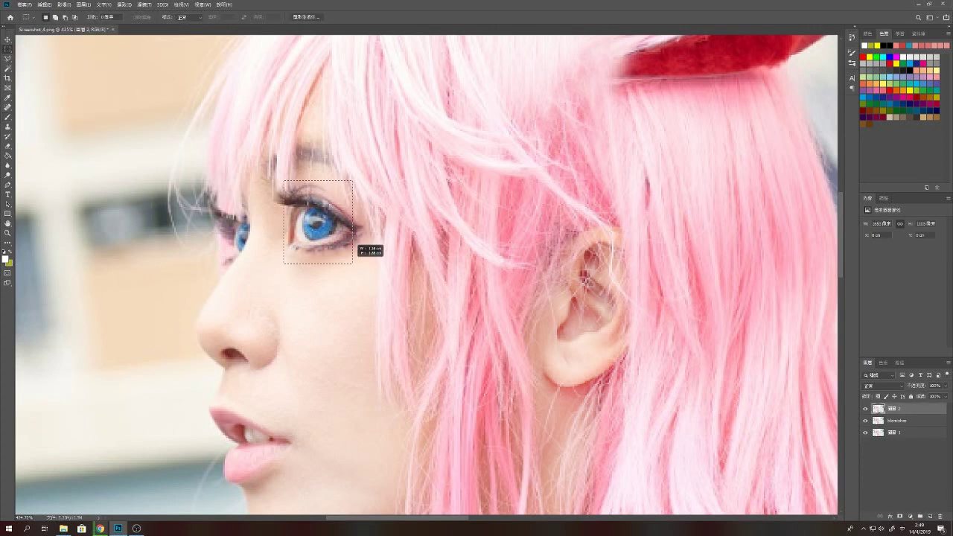
drag(283, 180, 354, 265)
Step: Copy the eye to its own layer, set Hue to 135, and erase the tint above the eye
key(ctrl+j)
key(ctrl+u)
text(135162)
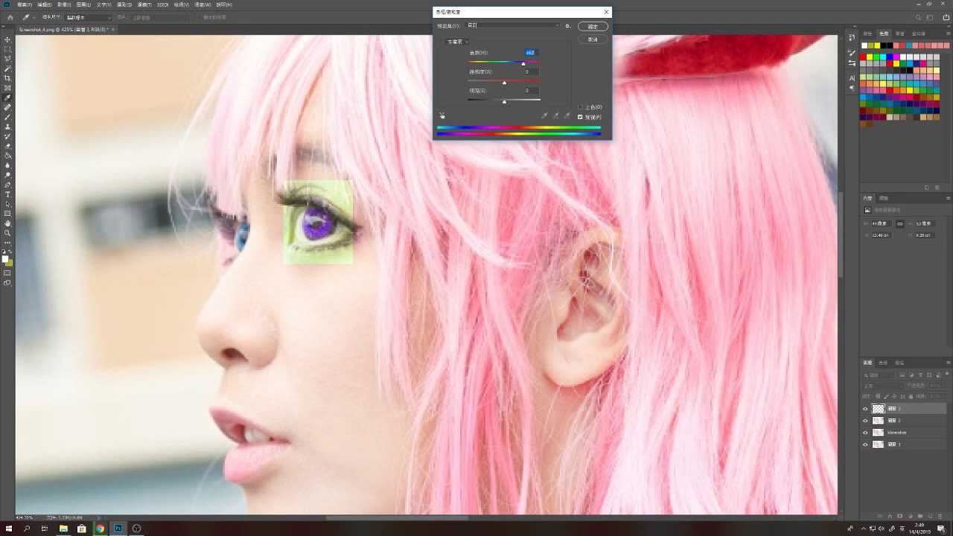
key(Return)
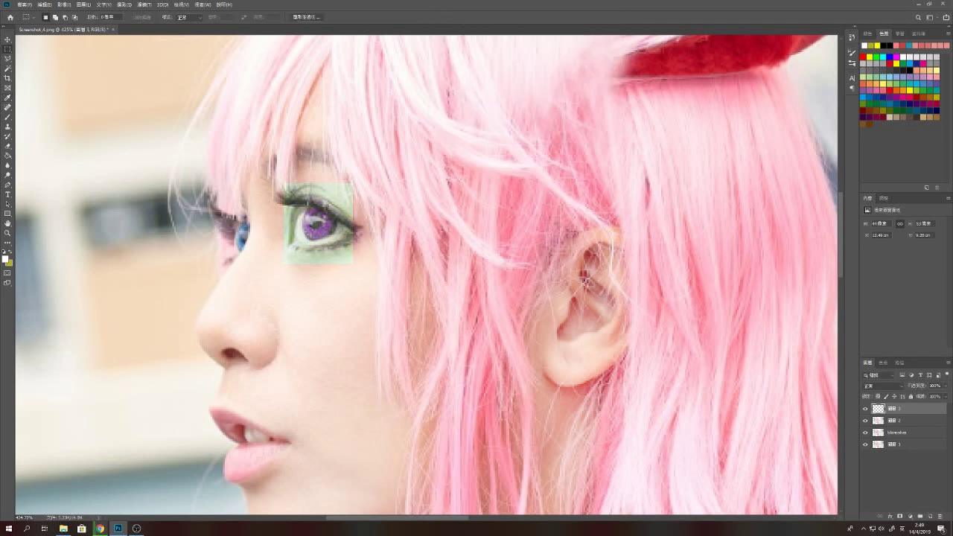
key(e)
drag(289, 192, 349, 186)
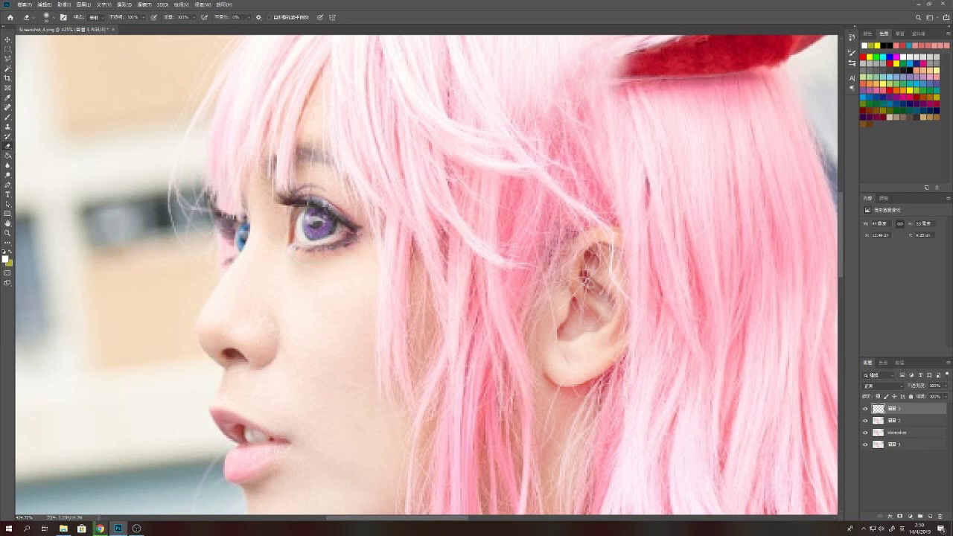
Step: Try copying the purple tint onto the far eye at 45% opacity, then merge it down
drag(316, 231, 242, 236)
drag(945, 386, 925, 394)
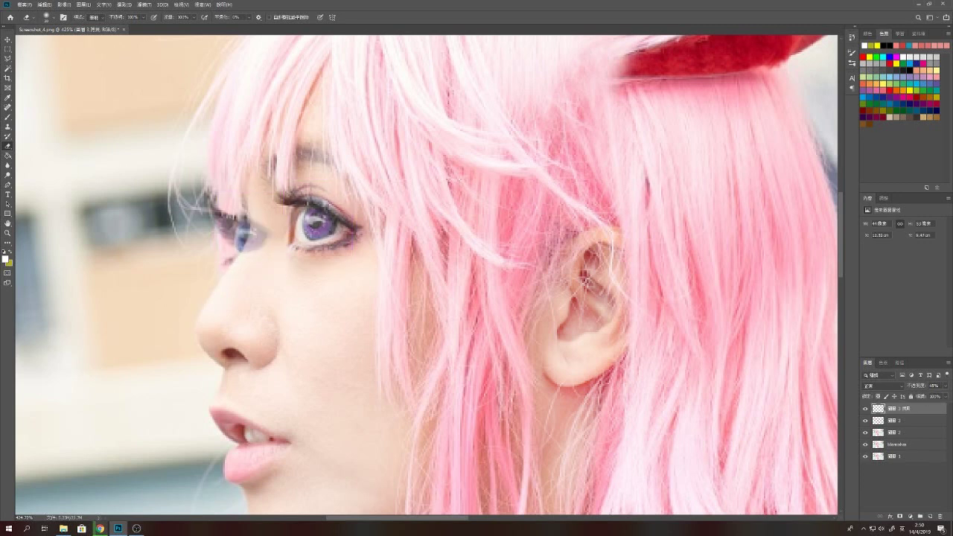
key(ctrl+e)
key(ctrl+e)
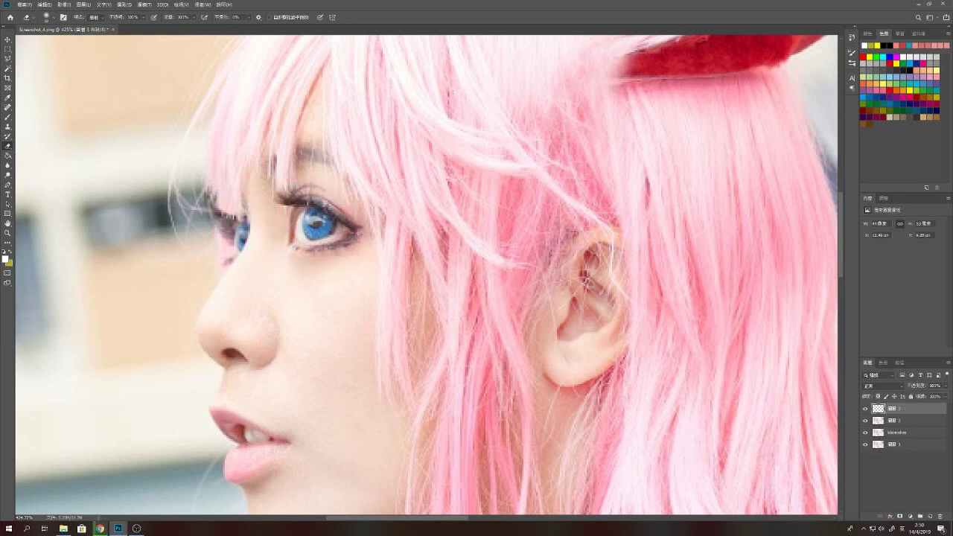
Step: Copy a band across both eyes to a new layer and set its Hue to 155
key(m)
drag(165, 158, 363, 259)
drag(264, 209, 285, 219)
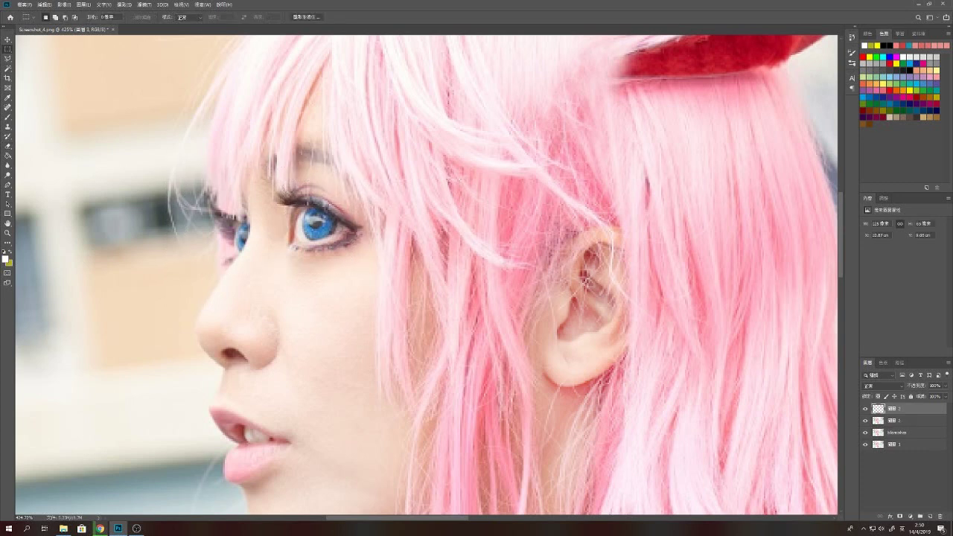
key(ctrl+j)
key(ctrl+u)
text(15570)
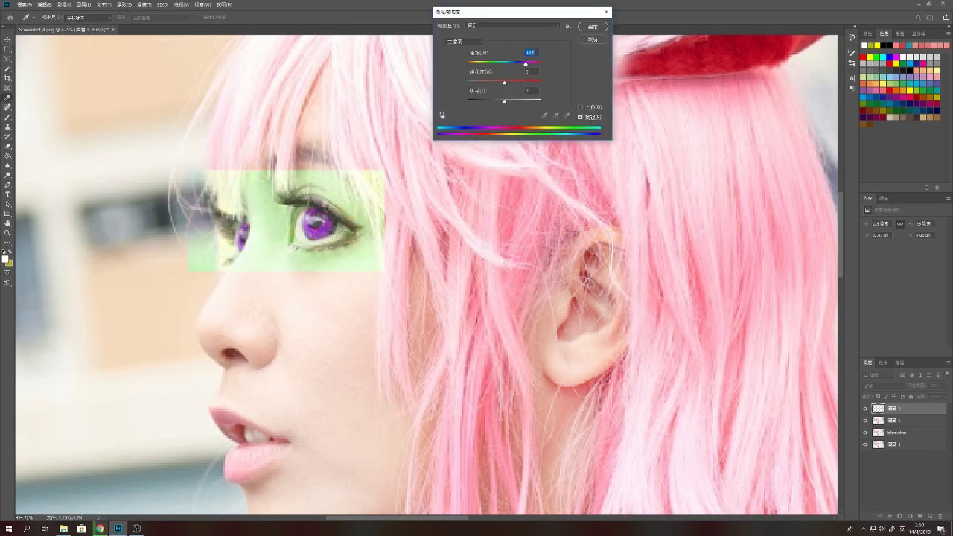
key(Return)
Step: Erase the tint from the skin around both eyes, leaving only the purple irises
key(e)
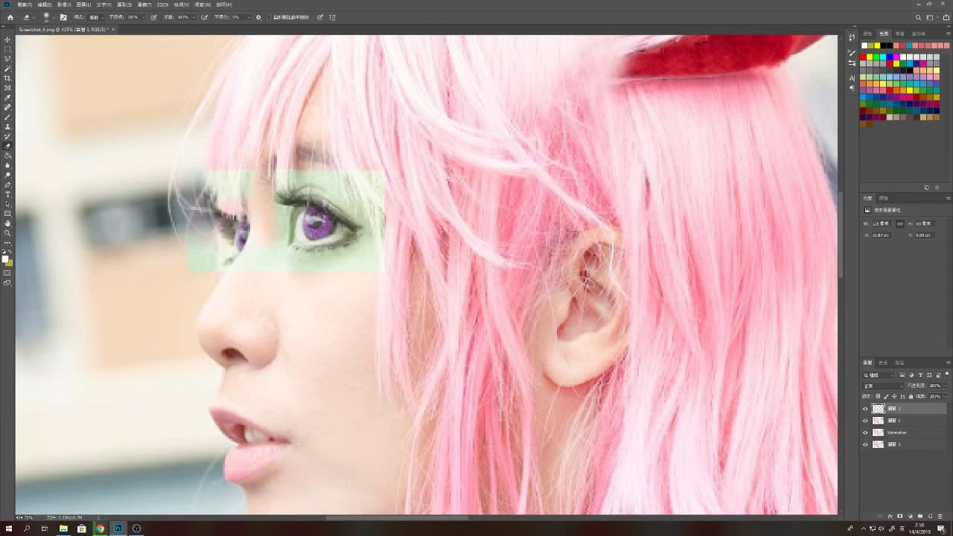
key(ctrl+plus)
key(ctrl+plus)
key(ctrl+plus)
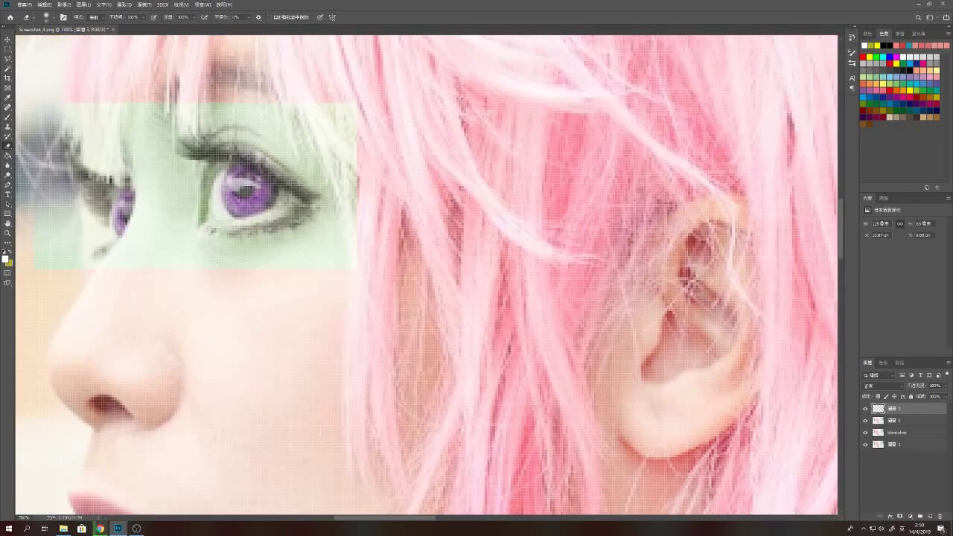
click(47, 17)
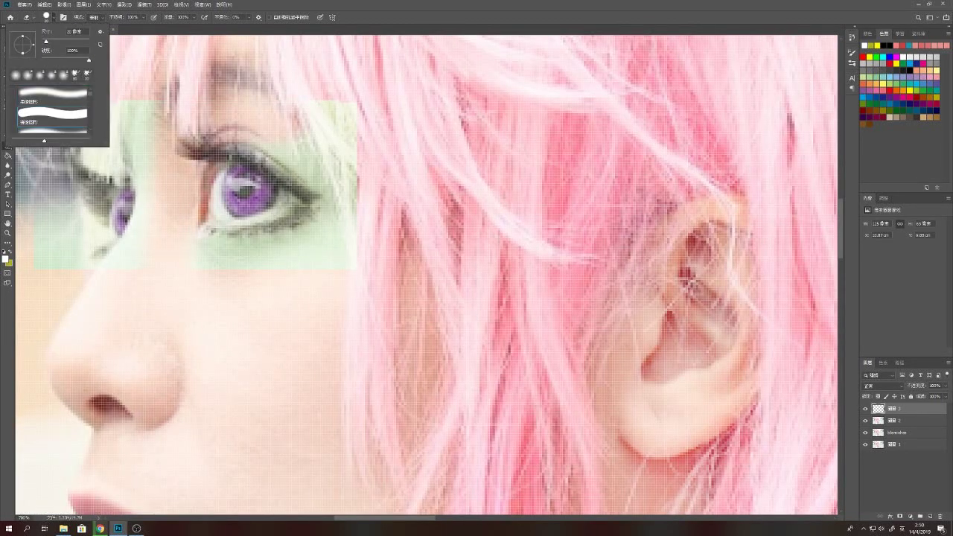
key(Return)
drag(227, 235, 253, 233)
mouse_move(253, 232)
mouse_down()
mouse_move(294, 212)
mouse_move(338, 112)
mouse_up()
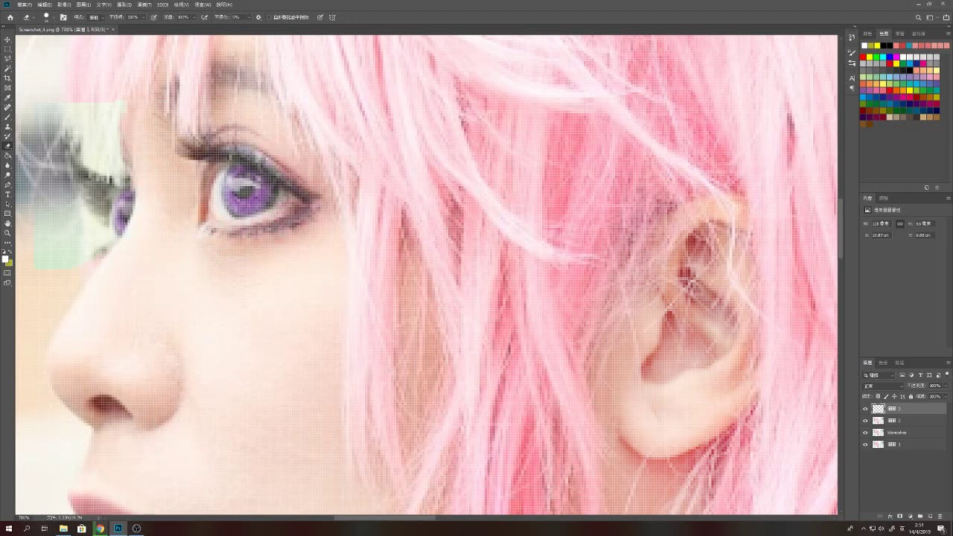
mouse_move(119, 160)
mouse_down()
mouse_move(342, 208)
mouse_move(313, 153)
mouse_up()
drag(327, 208, 344, 155)
Step: Merge the eye layer down and fit the whole image in view
key(ctrl+0)
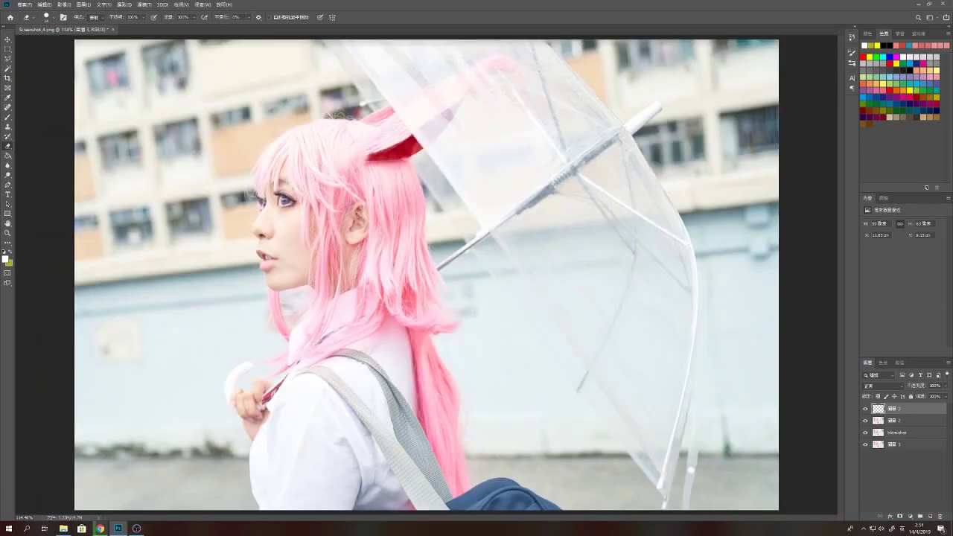
key(ctrl+e)
scroll(268, 246, up, 5)
scroll(268, 246, down, 2)
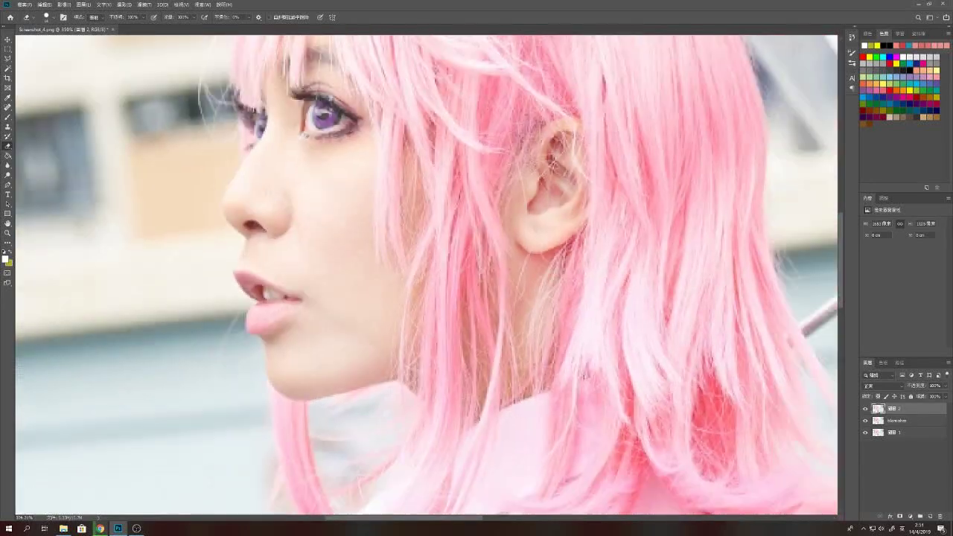
scroll(268, 245, down, 2)
scroll(261, 240, down, 2)
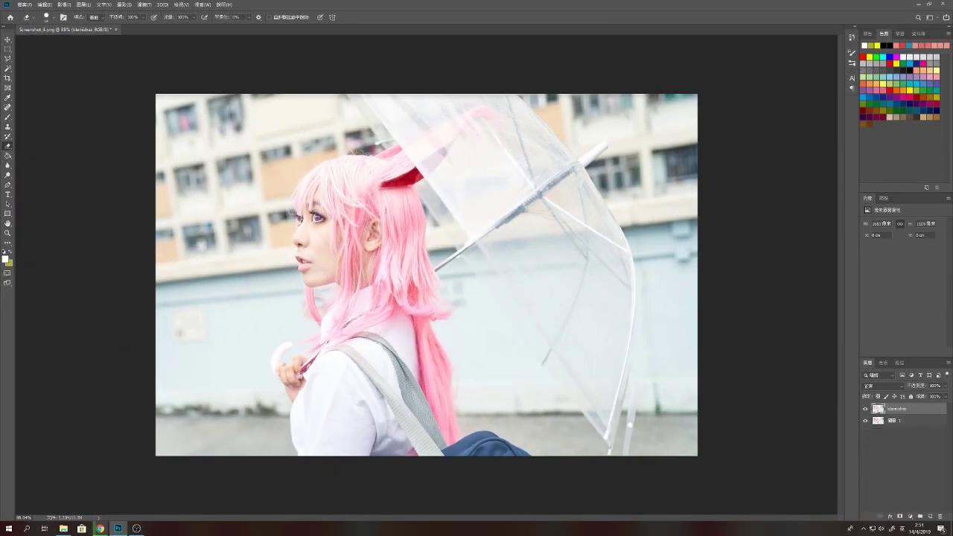
Step: Rename the layer to 'col' and add a new layer above it
double_click(892, 409)
text(col)
key(Return)
key(ctrl+shift+alt+n)
double_click(892, 409)
text(texture)
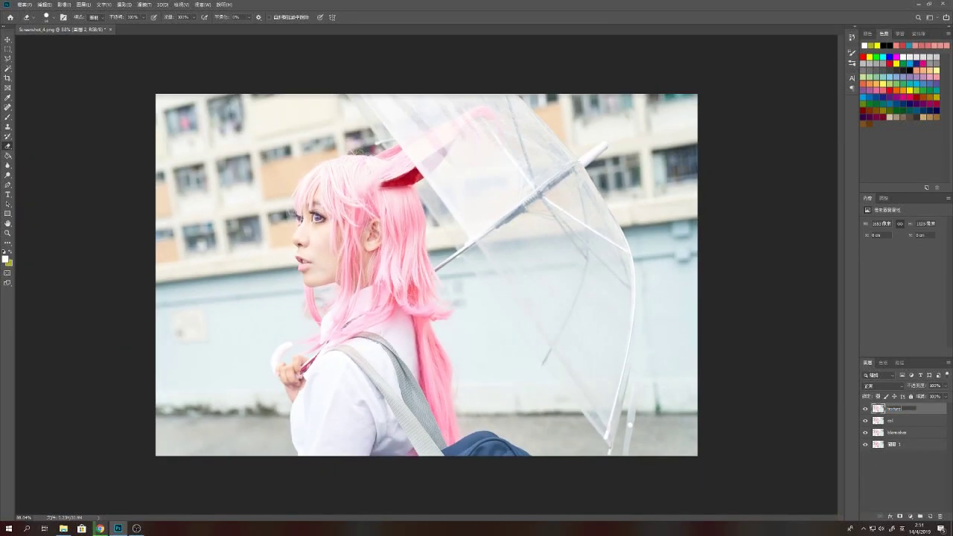
Step: Blur the col layer with a radius filter
click(893, 419)
click(144, 4)
click(241, 167)
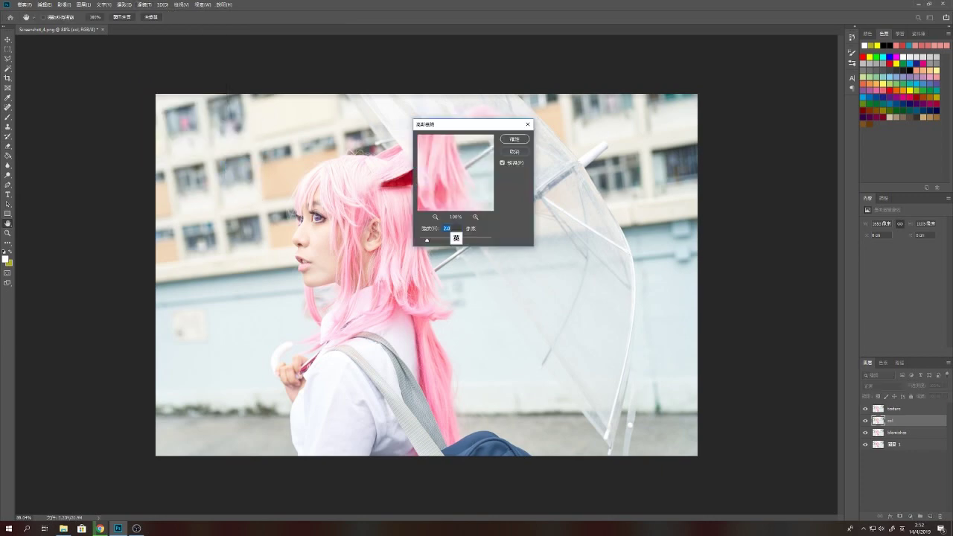
click(514, 139)
Step: Apply Image to texture subtracting col (scale 2, offset 128) and set it to Linear Light
click(893, 408)
click(84, 5)
click(82, 116)
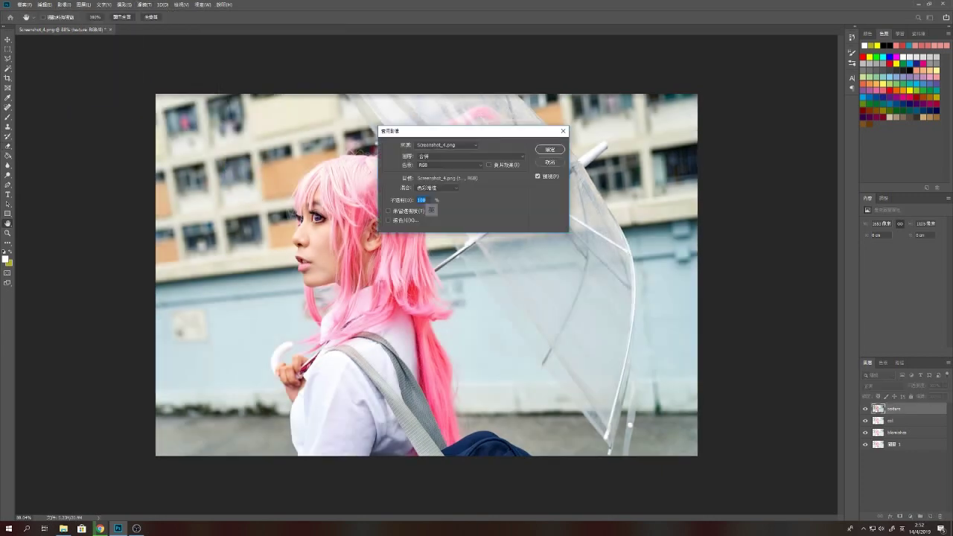
click(469, 156)
click(447, 178)
click(435, 351)
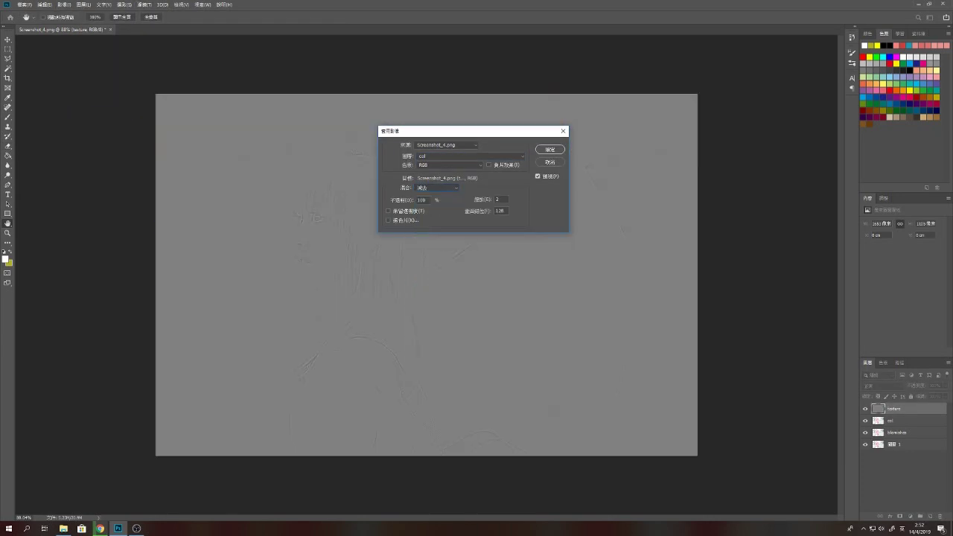
click(549, 149)
click(885, 386)
click(882, 421)
Step: Add a blank layer and zoom in on the face with the Eraser selected
ctrl+click(930, 516)
key(e)
scroll(424, 282, up, 5)
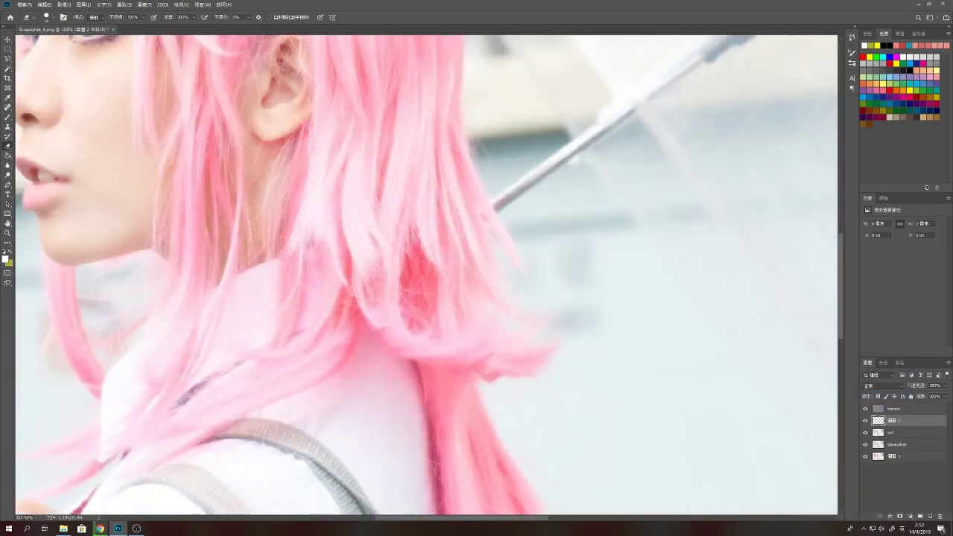
drag(335, 261, 531, 372)
scroll(531, 372, down, 2)
scroll(531, 372, up, 2)
key(alt+bracketright)
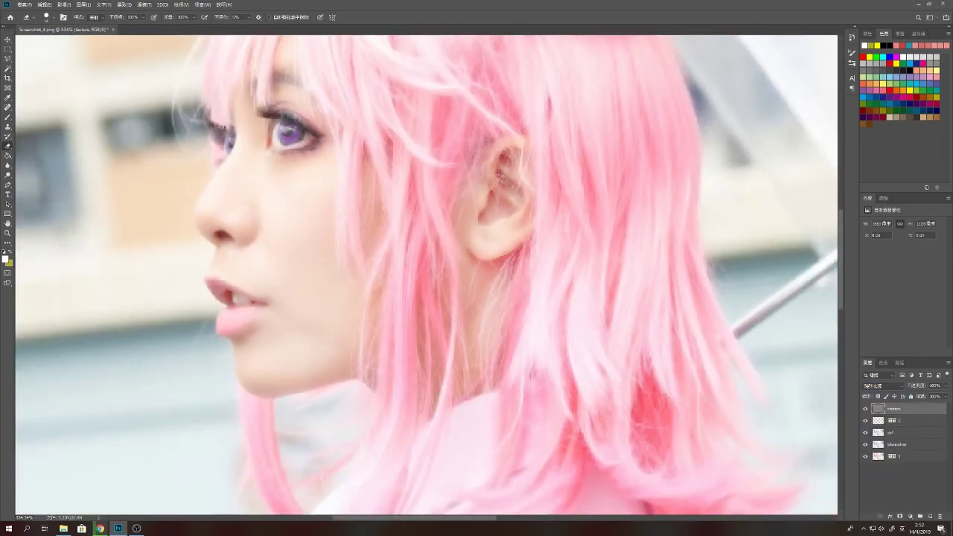
scroll(530, 373, down, 10)
Step: Delete the leftover empty layer and old texture layer, then add a new layer above col
click(893, 421)
key(Delete)
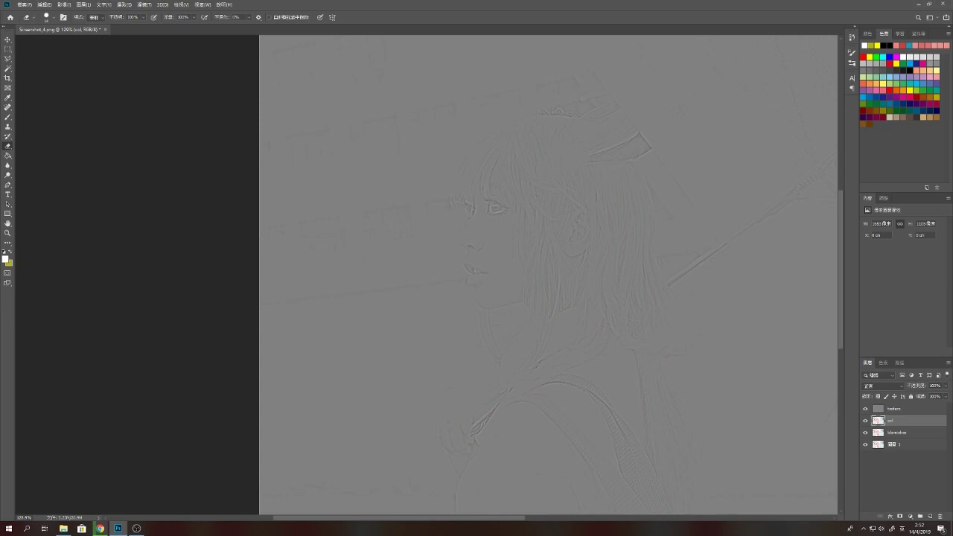
key(Delete)
scroll(424, 223, up, 5)
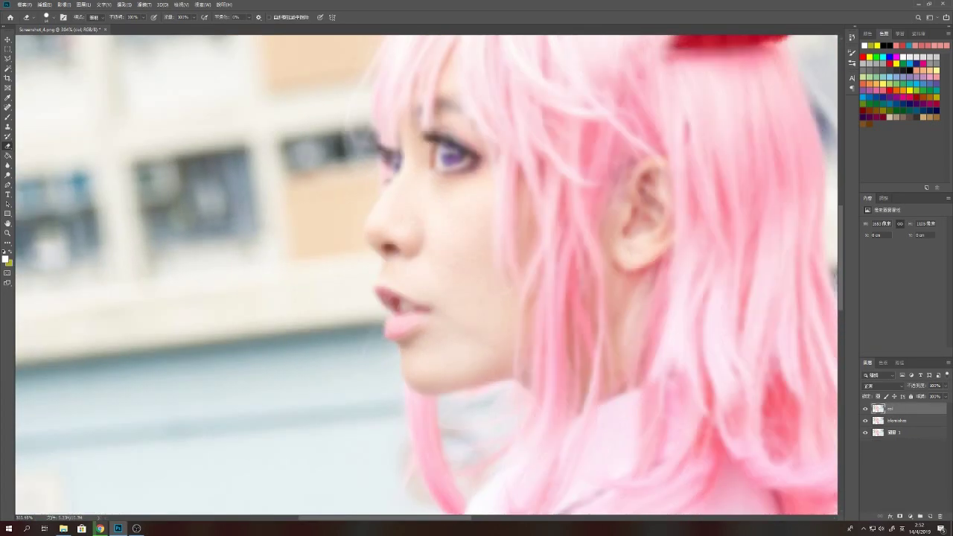
key(ctrl+shift+alt+n)
Step: Apply Image subtracting col into the new layer, set Linear Light, and add a layer below
click(64, 4)
click(75, 107)
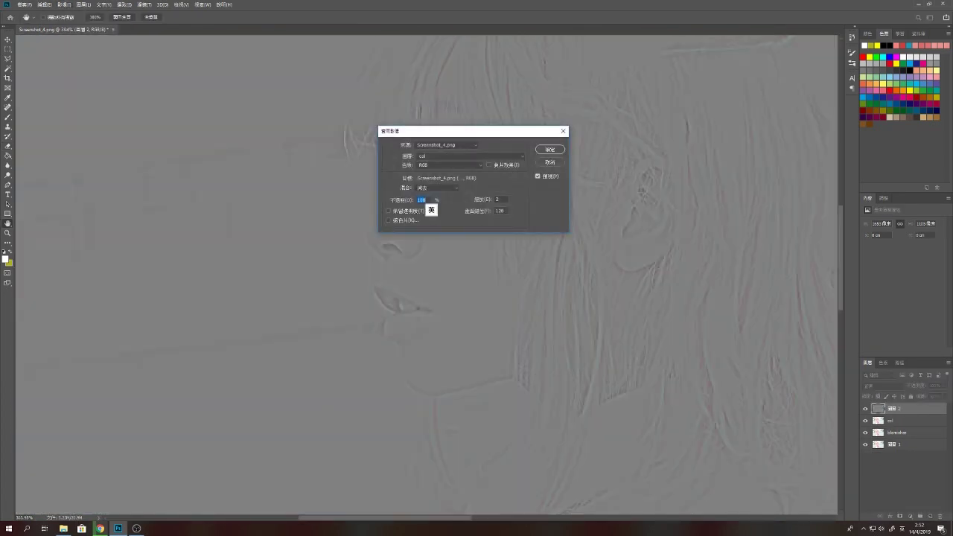
click(469, 155)
click(446, 182)
key(Return)
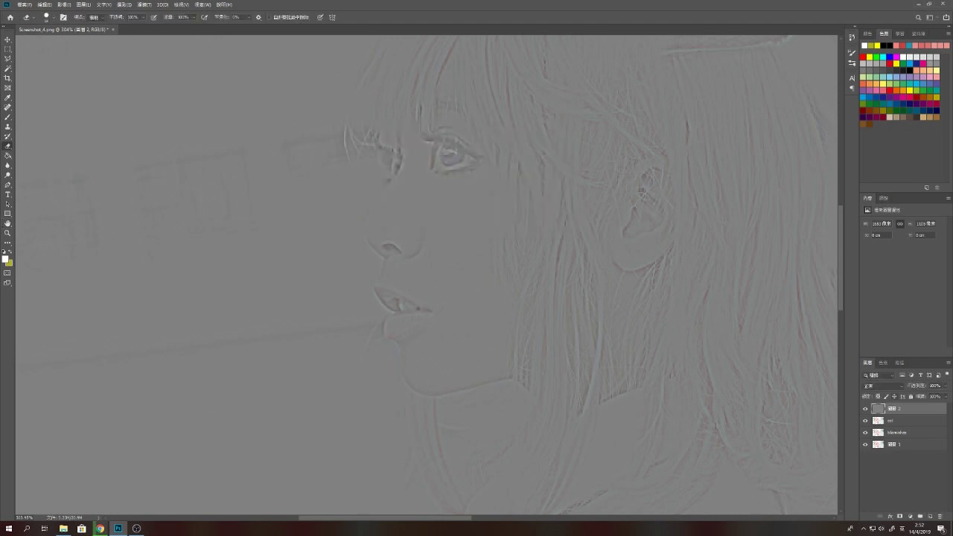
click(882, 386)
click(882, 395)
key(ctrl+shift+alt+n)
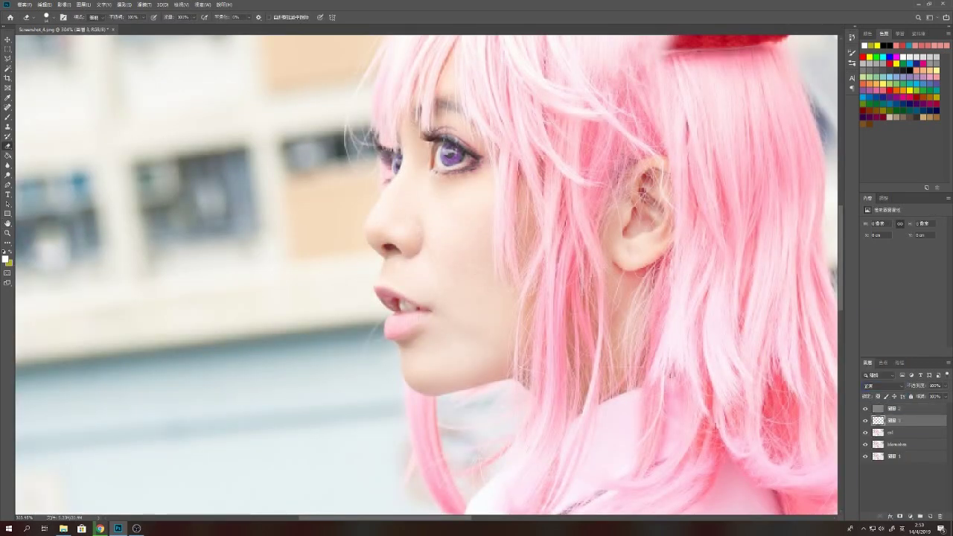
alt+scroll(353, 197, up, 2)
Step: Set up a soft round brush at 0% hardness and 10% opacity on the empty layer
alt+scroll(354, 197, down, 1)
key(b)
click(49, 16)
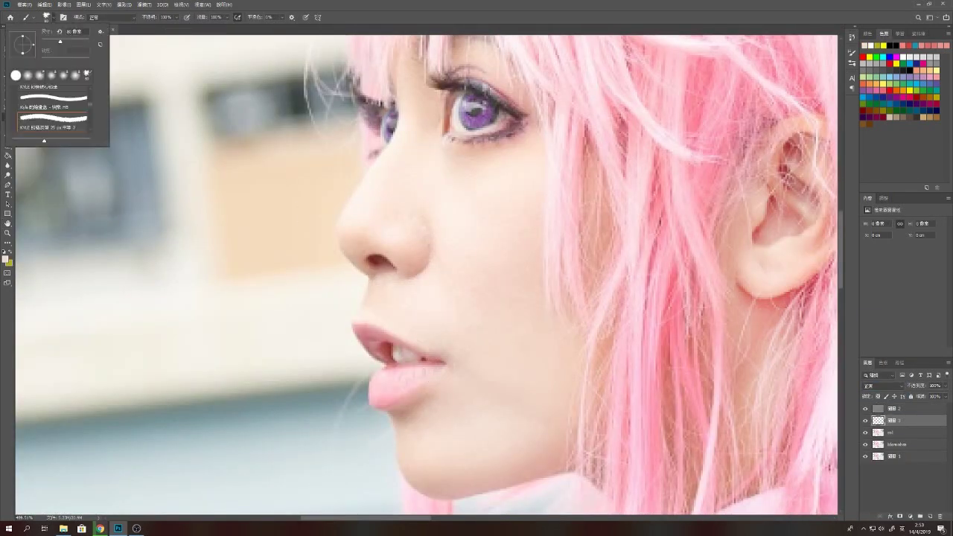
click(27, 74)
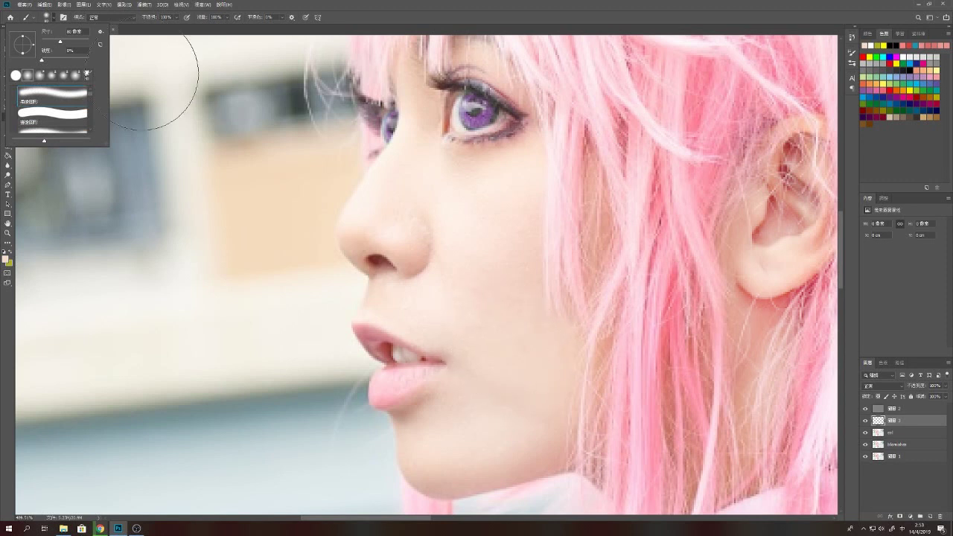
key(Return)
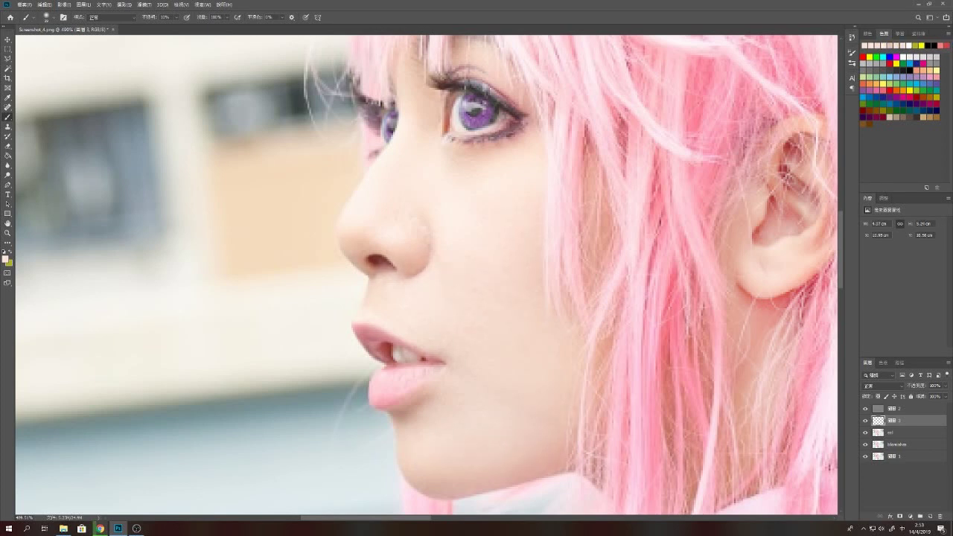
scroll(422, 198, up, 3)
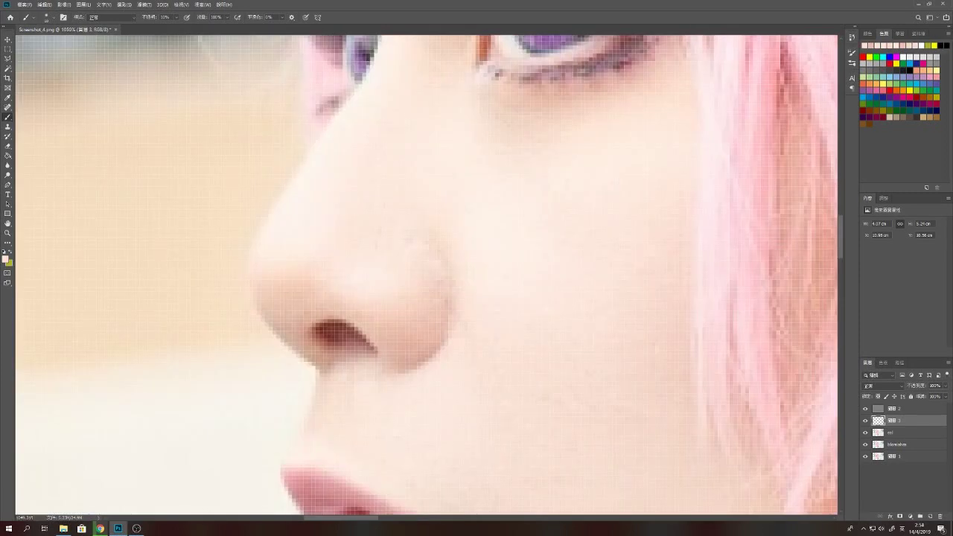
scroll(472, 335, down, 5)
scroll(473, 335, up, 3)
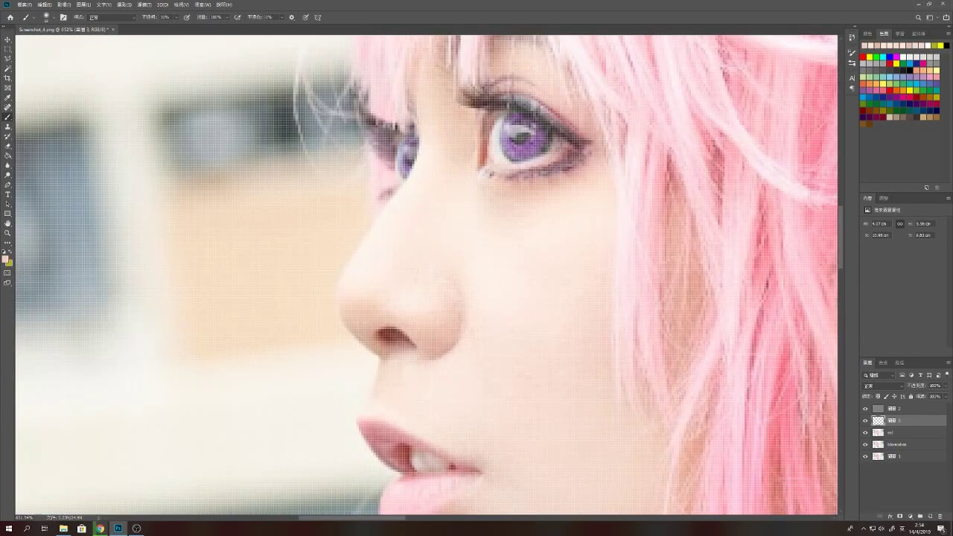
click(165, 17)
text(15)
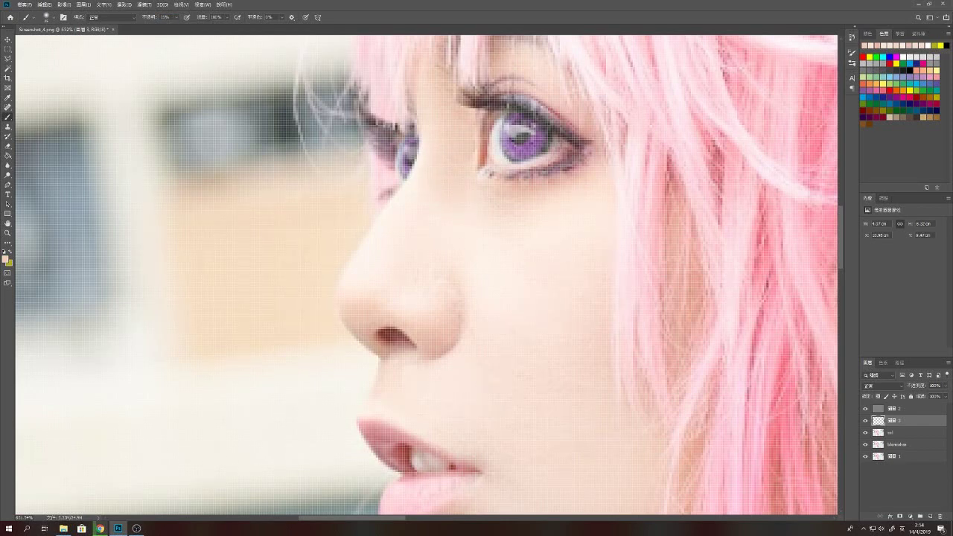
scroll(425, 273, down, 10)
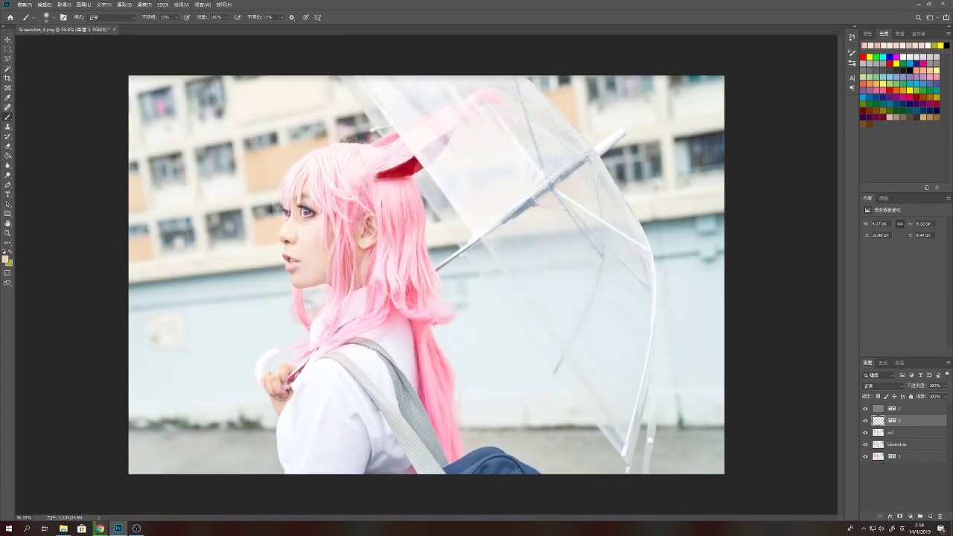
Step: Group the retouch layers and stamp the visible image onto a new top layer
key(ctrl+e)
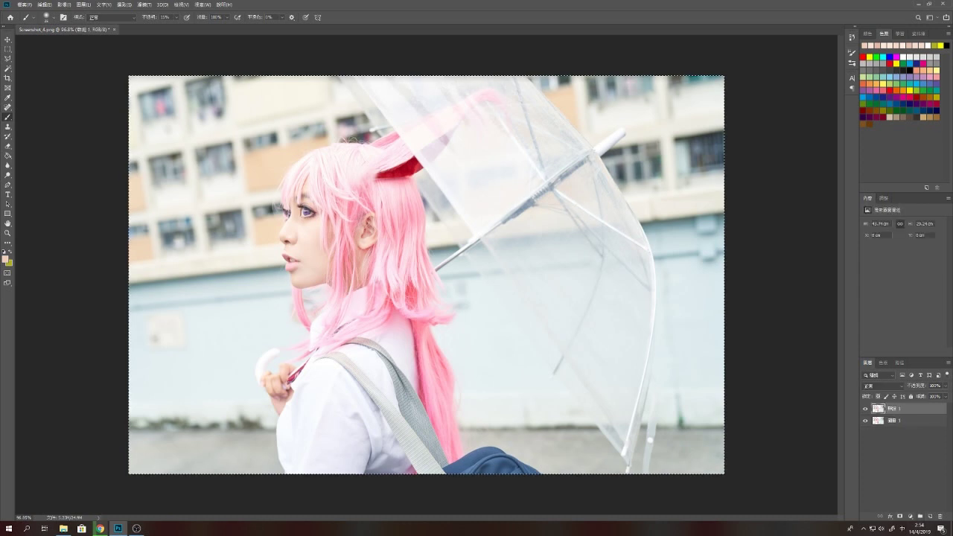
key(ctrl+a)
key(ctrl+v)
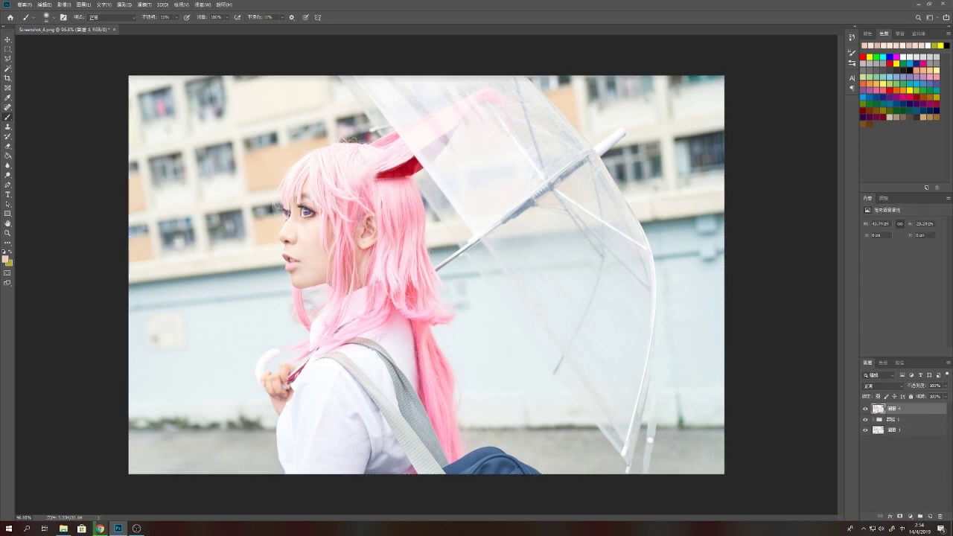
key(ctrl+u)
key(Return)
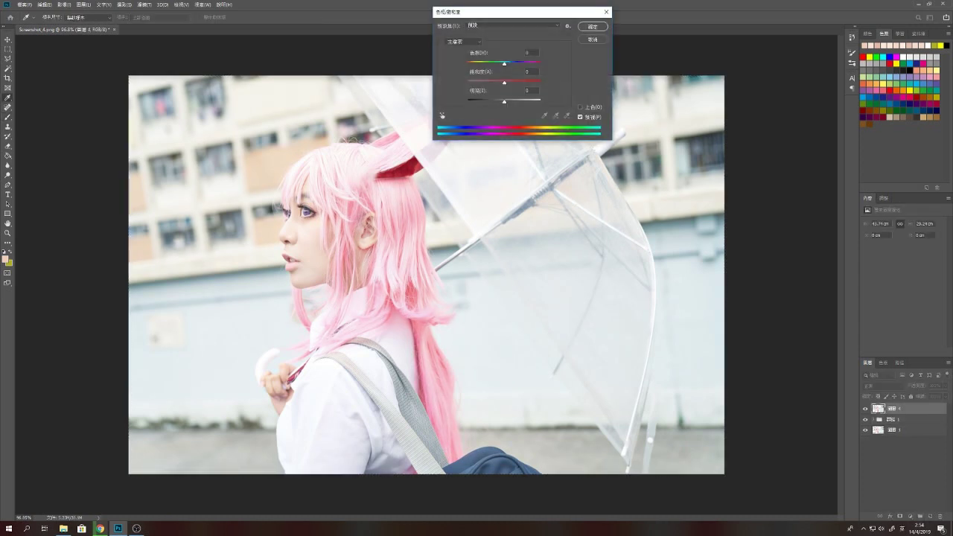
Step: Duplicate the merged layer and shift its midtone colour balance to -16 toward cyan
key(ctrl+j)
key(ctrl+b)
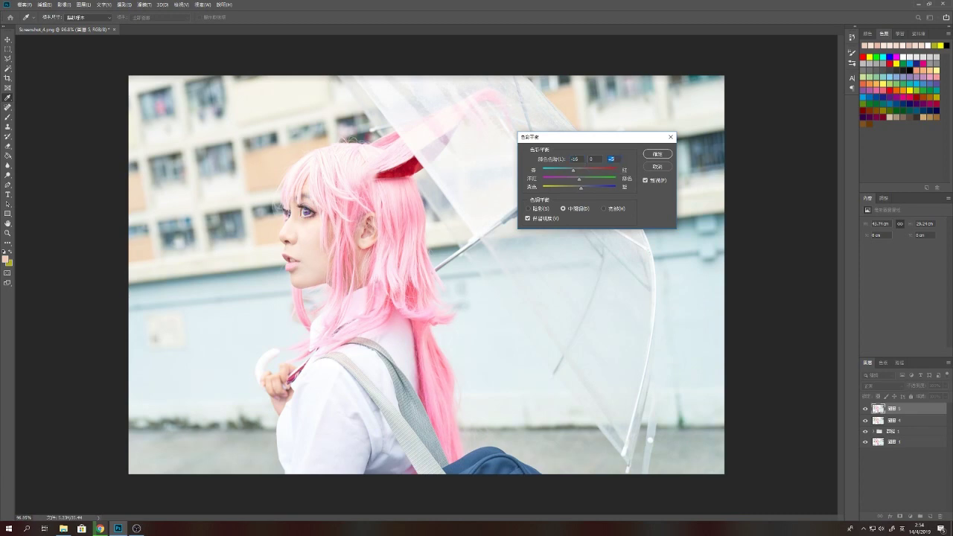
key(Return)
Step: Zoom in on the hair around the ear with the Spot Healing Brush selected
scroll(364, 256, up, 2)
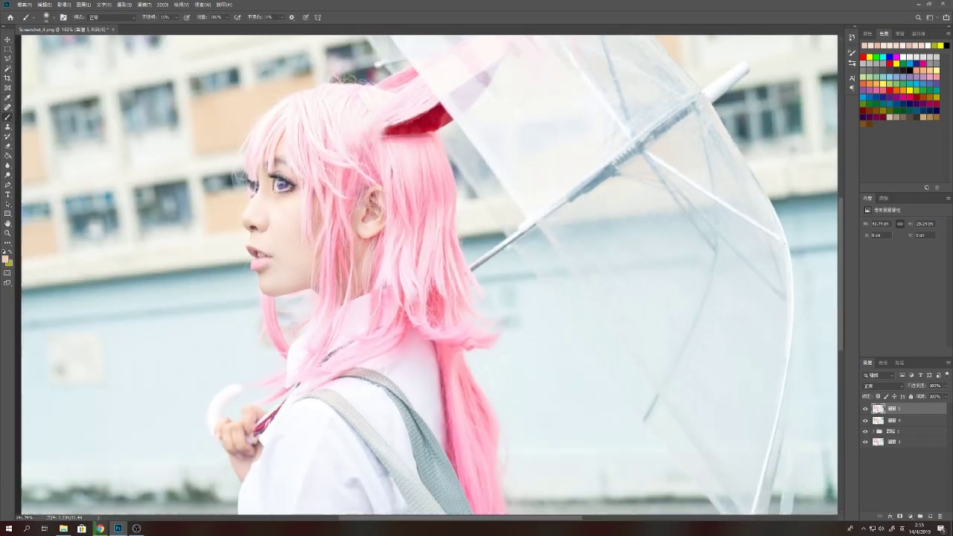
scroll(364, 257, up, 2)
scroll(364, 256, up, 2)
key(j)
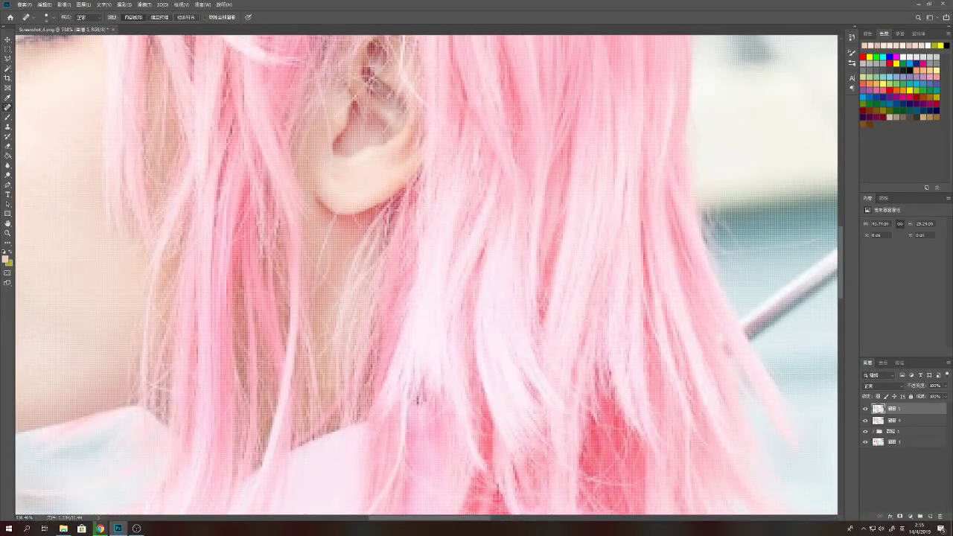